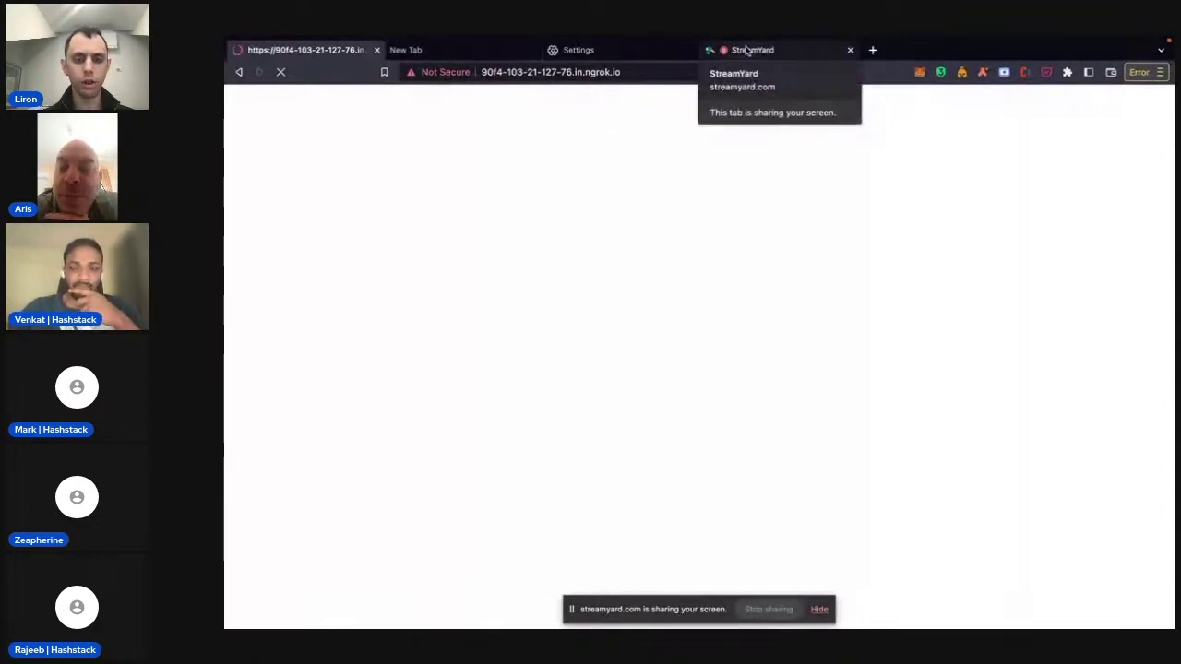
click(747, 50)
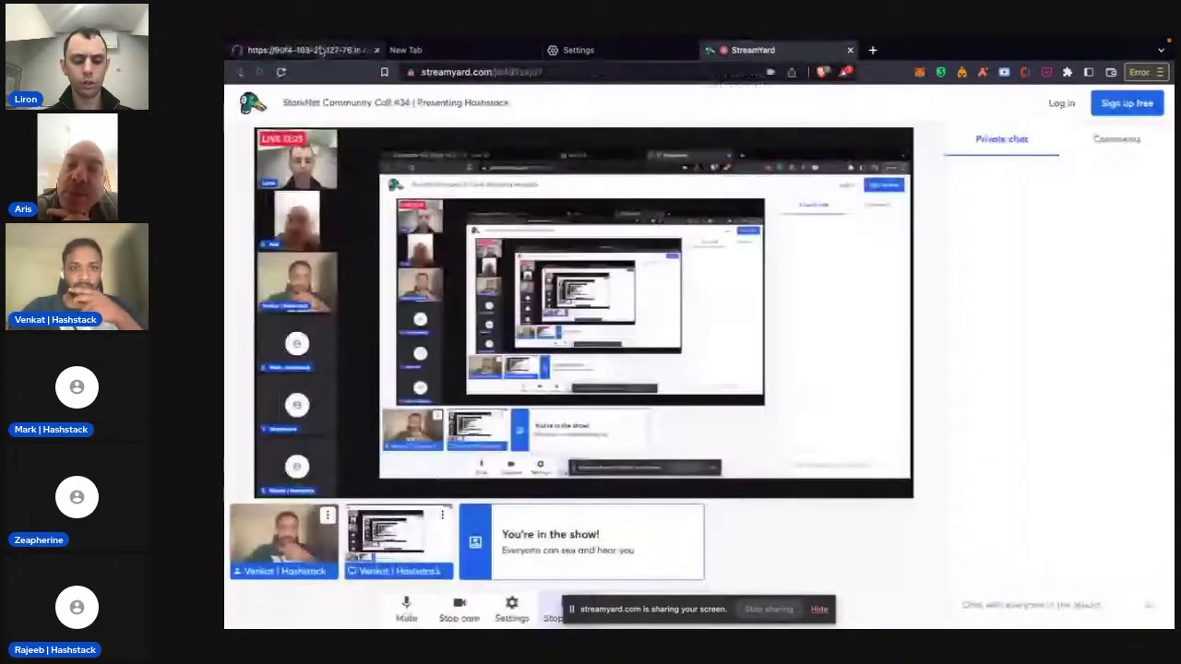
click(320, 50)
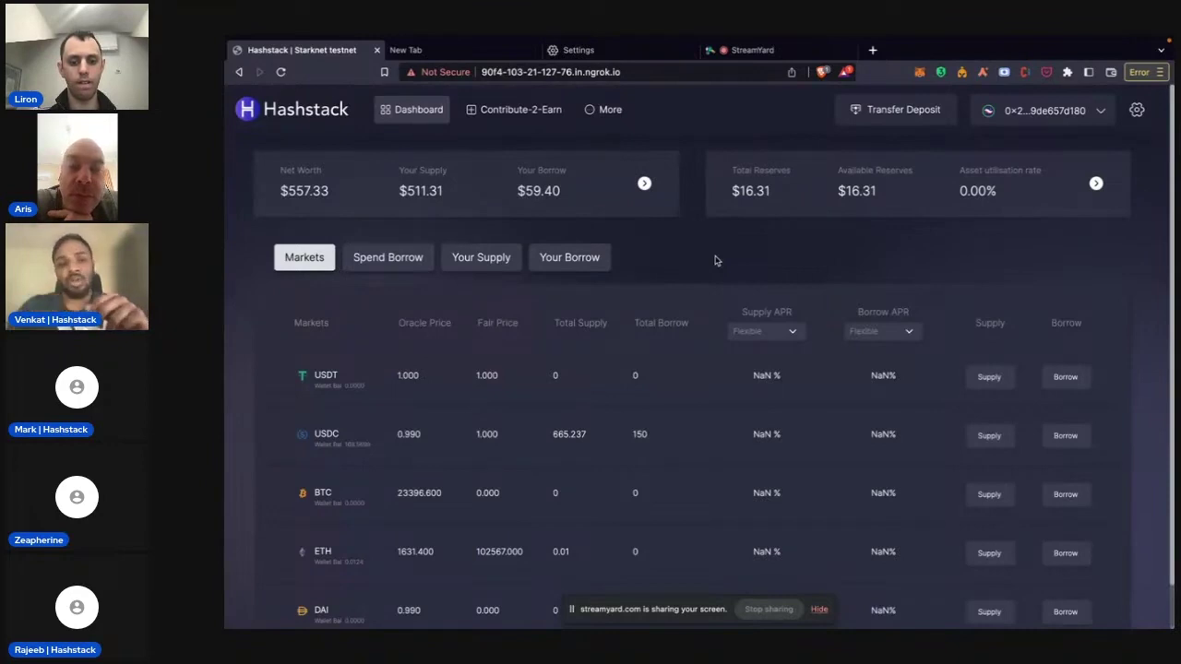
- Open the actions for borrow ID7 and set Spend Borrow to swap the borrowed USDC to ETH through JediSwap
click(561, 261)
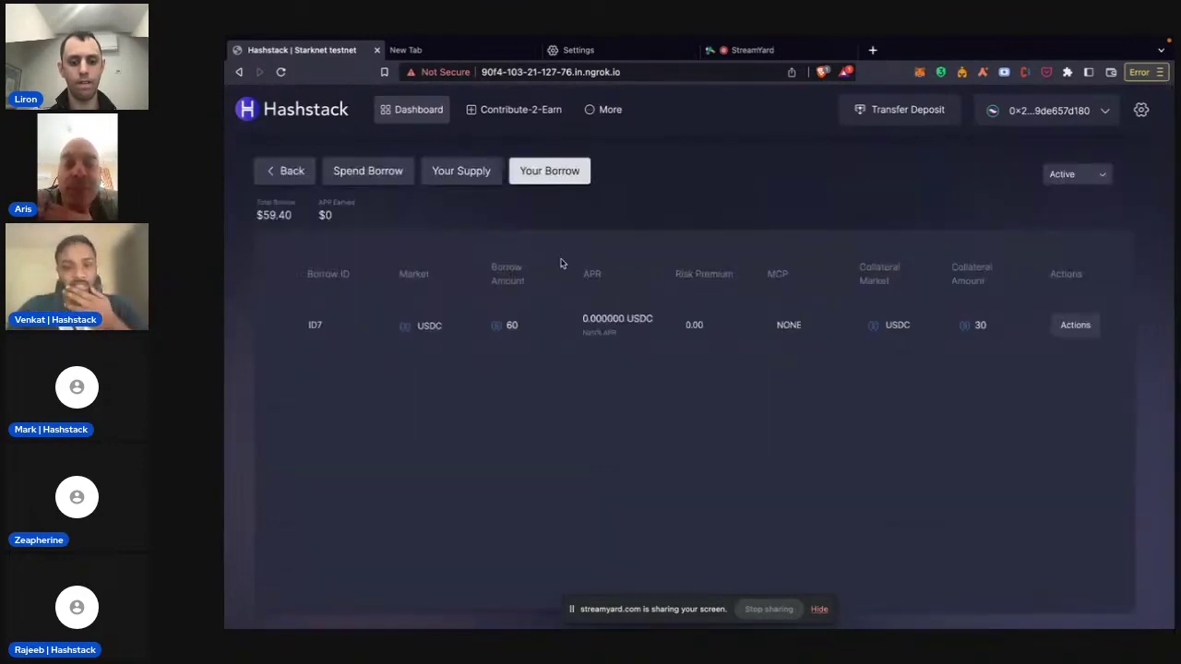
click(1070, 326)
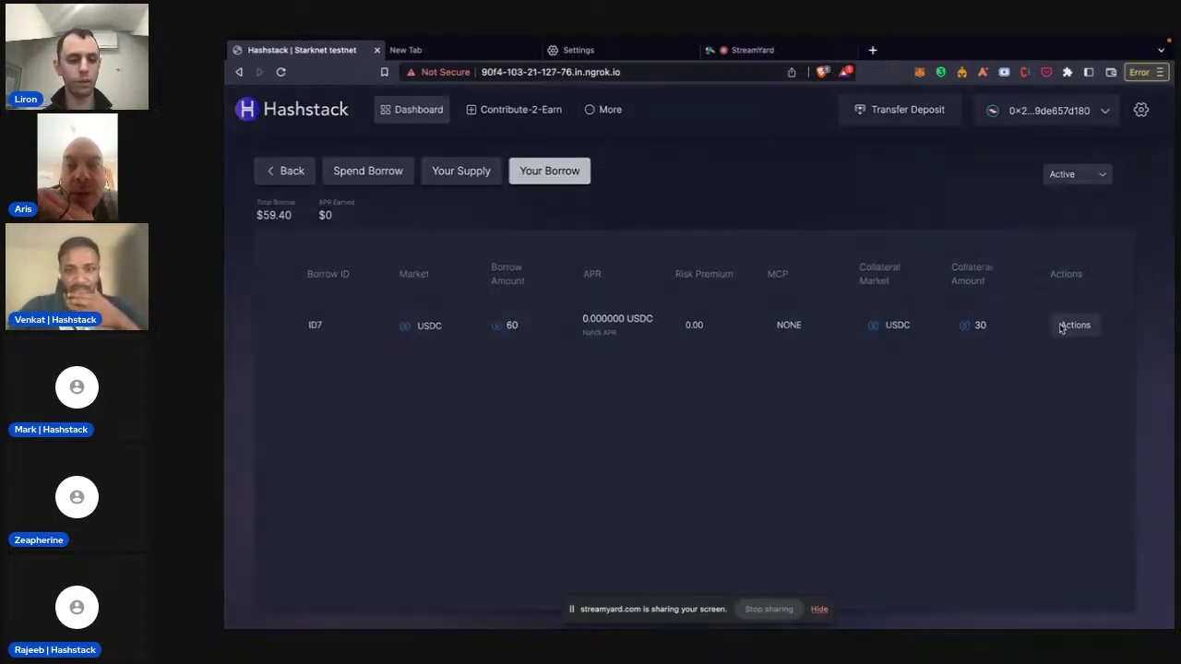
click(610, 348)
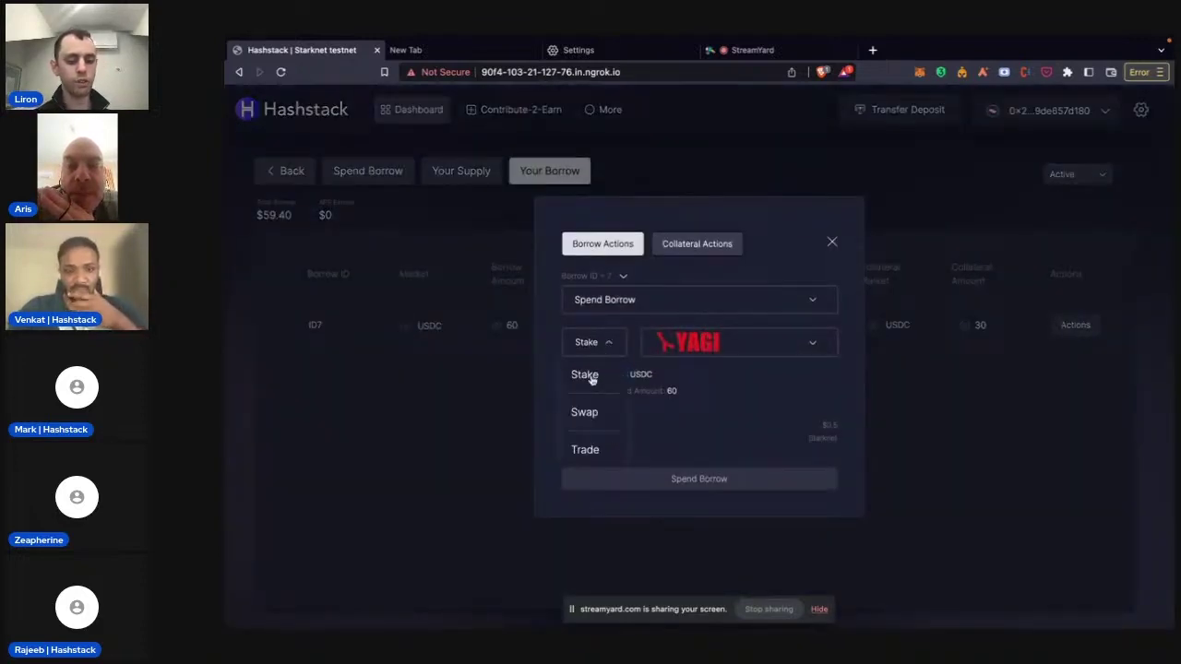
click(588, 413)
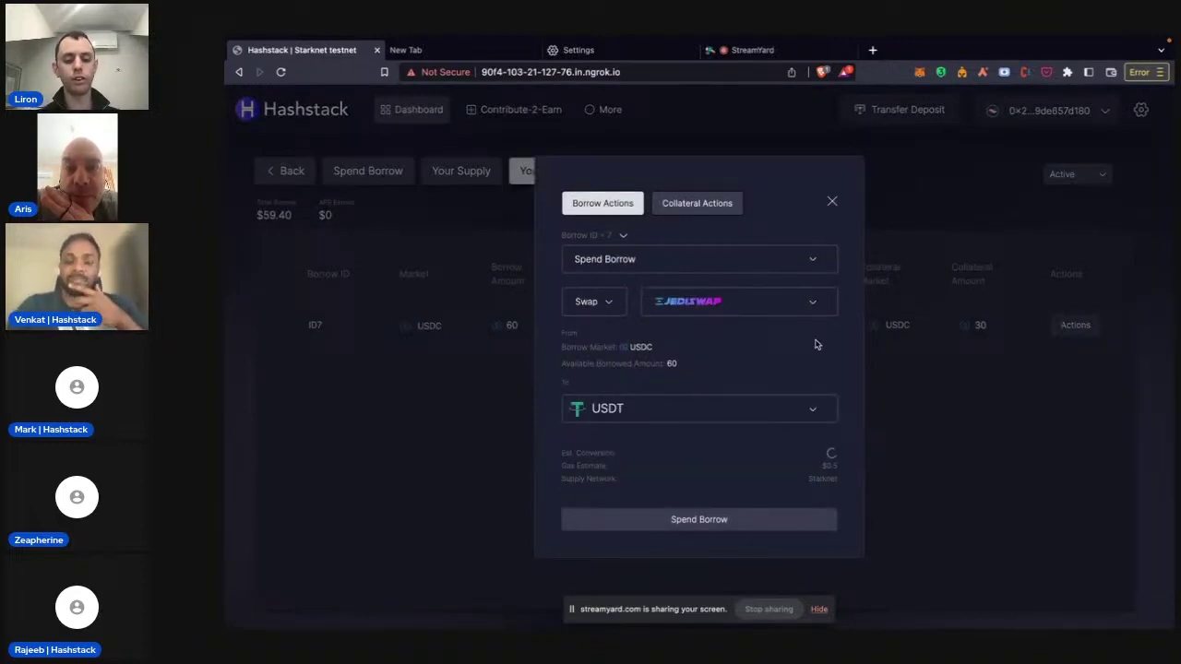
click(812, 417)
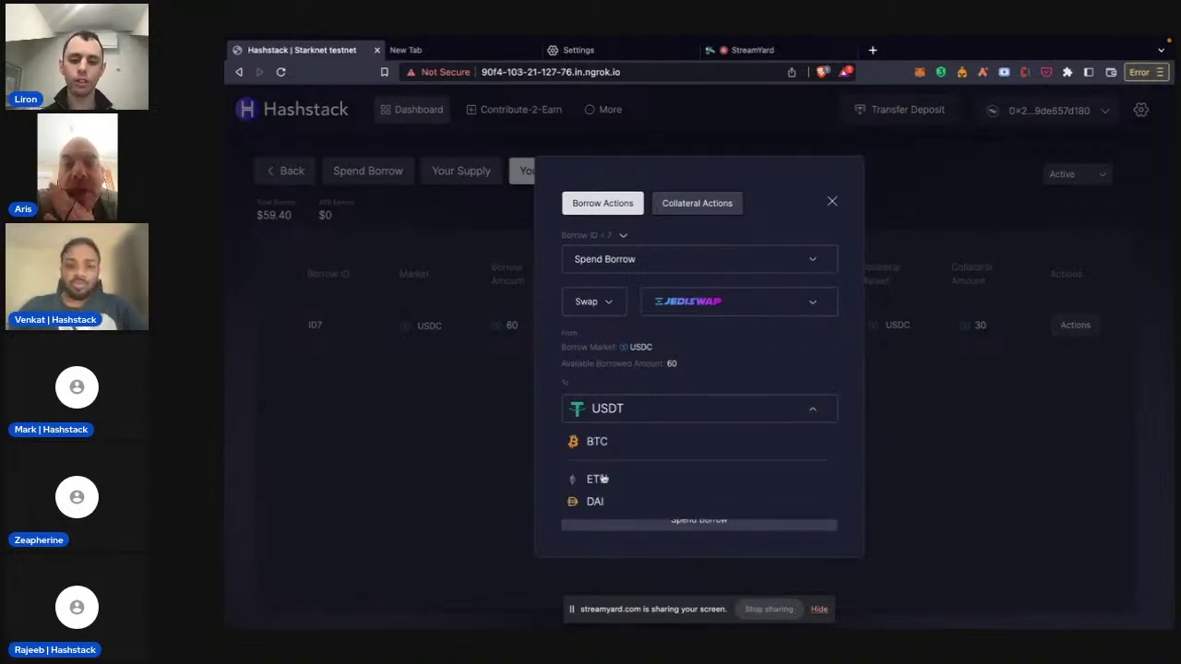
click(604, 479)
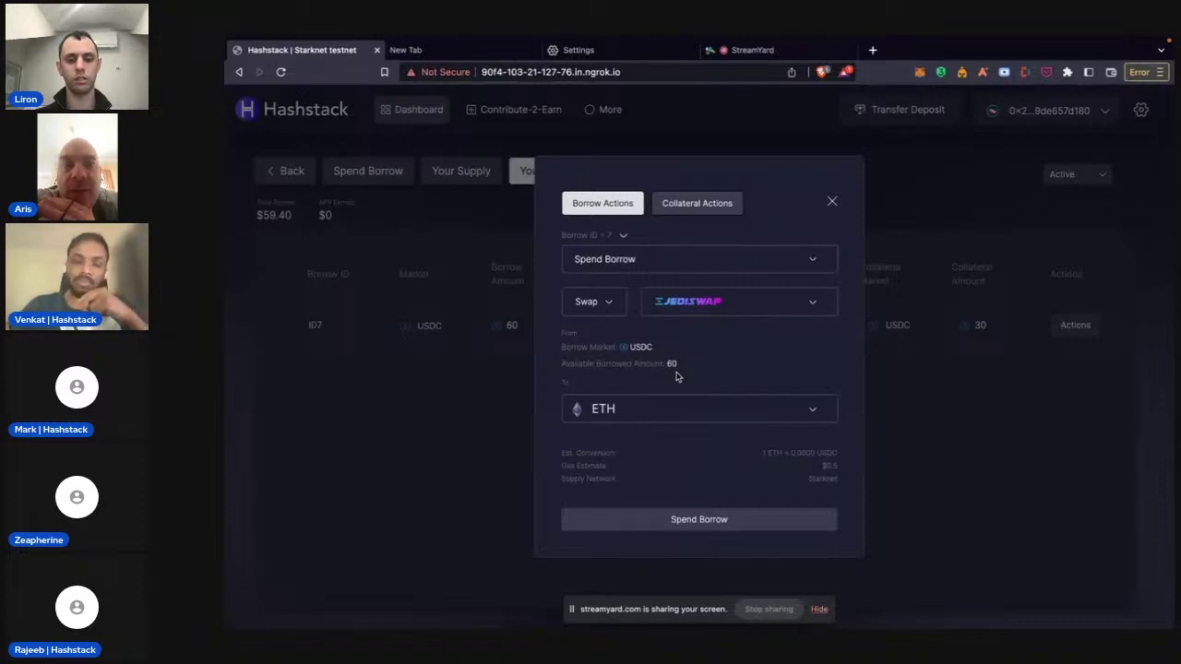
- Change the borrow action to Withdraw Partial Borrow and set the withdraw amount to 20 USDC
click(814, 259)
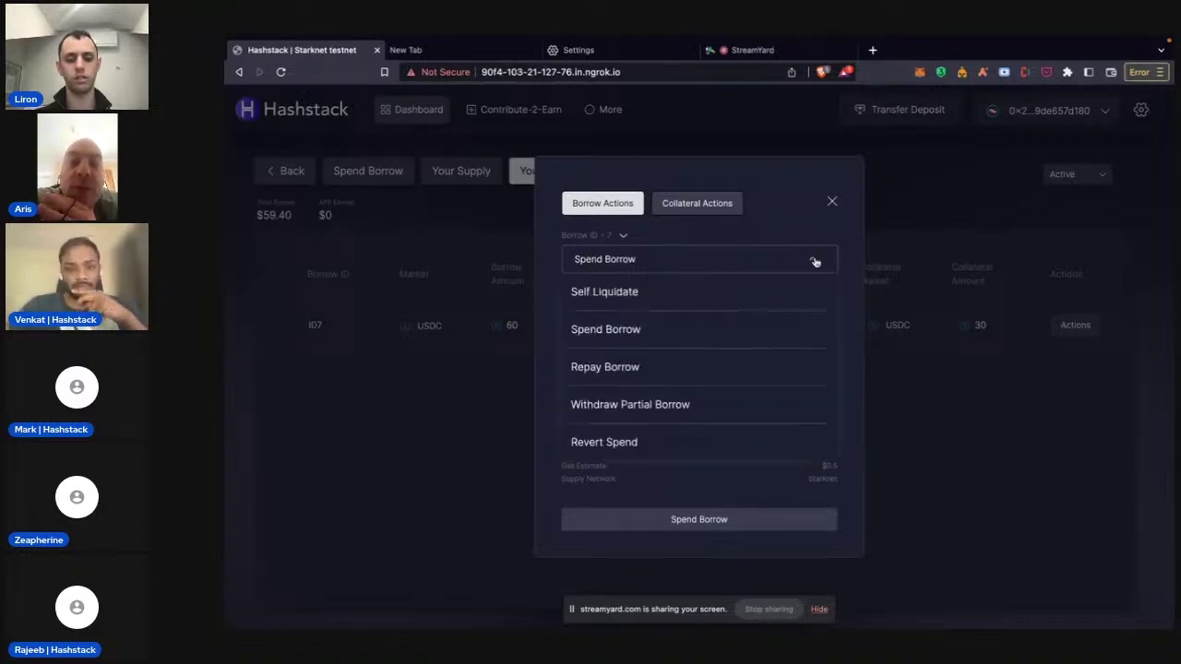
click(640, 404)
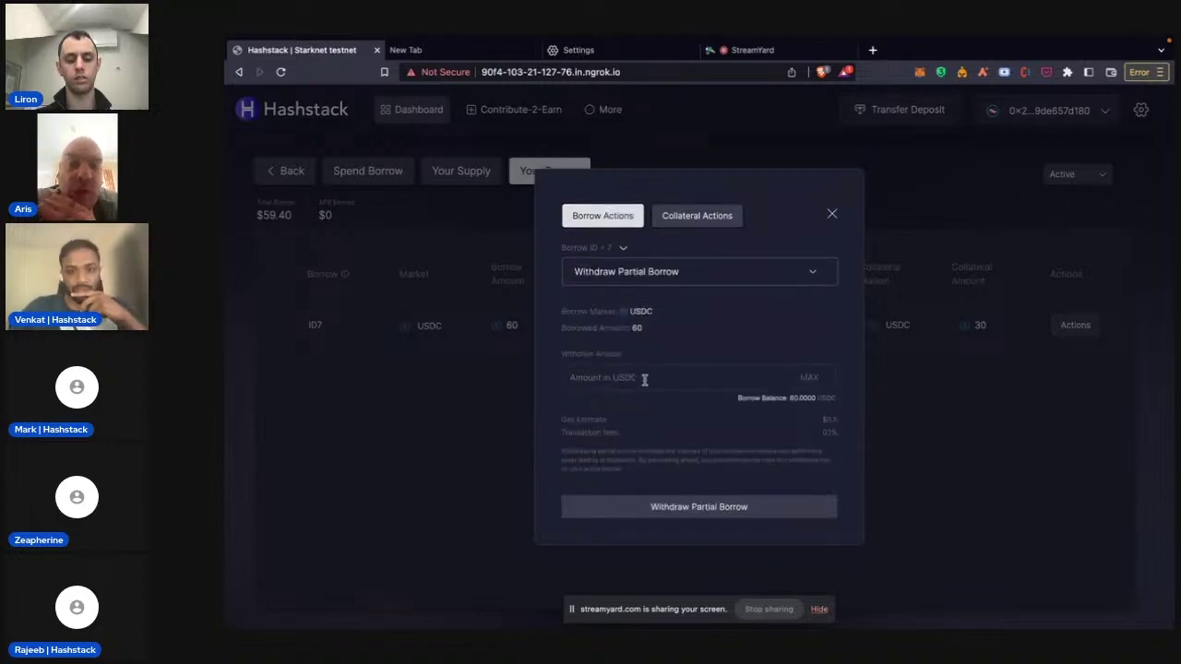
click(646, 379)
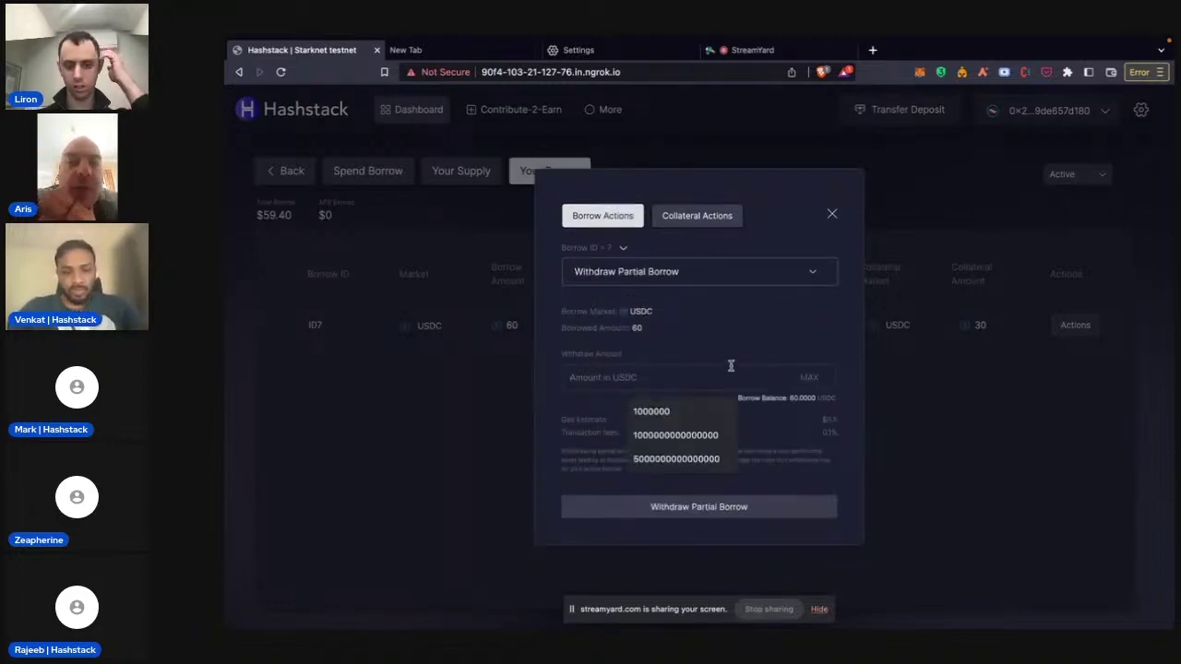
text(30)
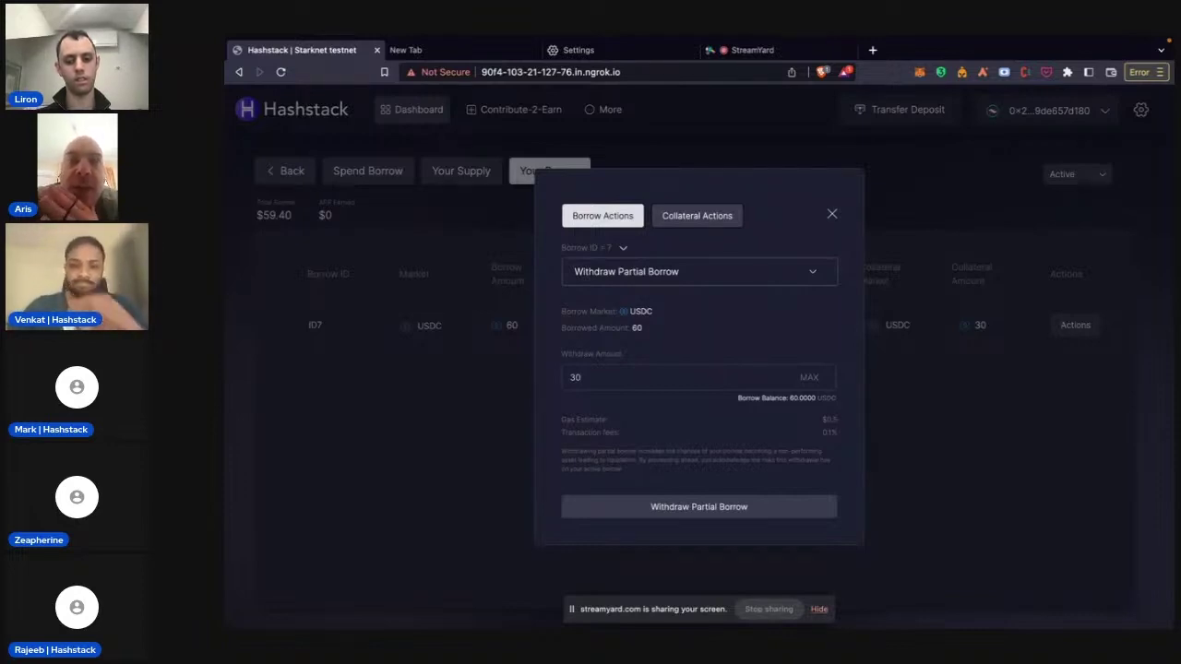
key(BackSpace)
key(BackSpace)
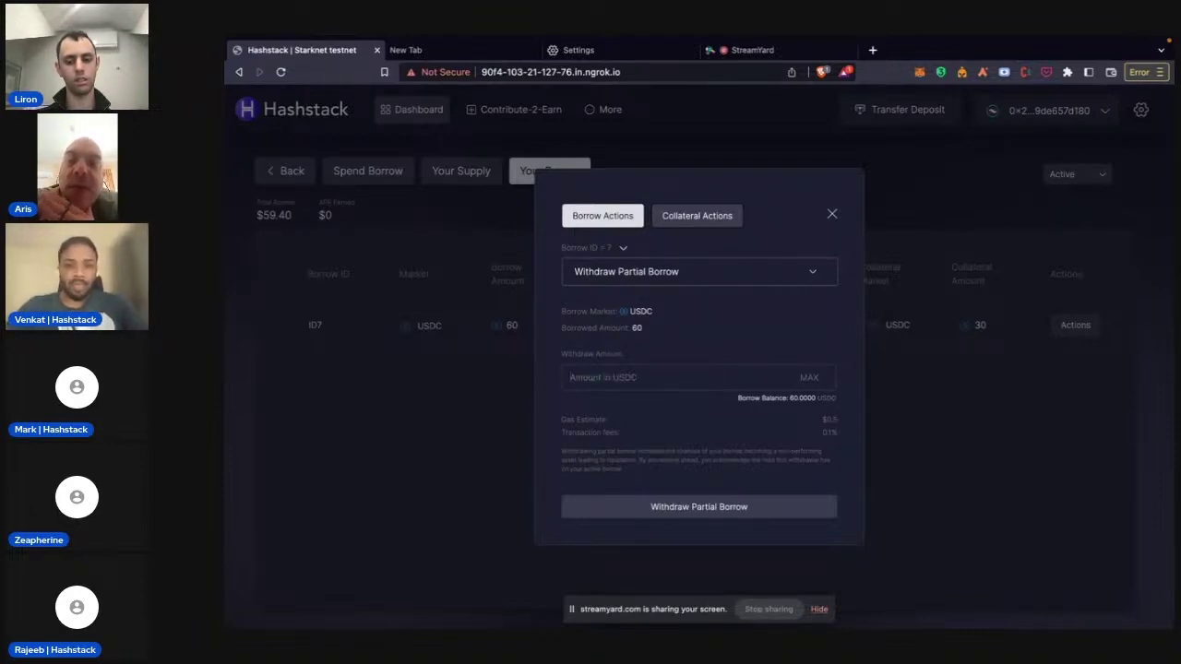
text(20)
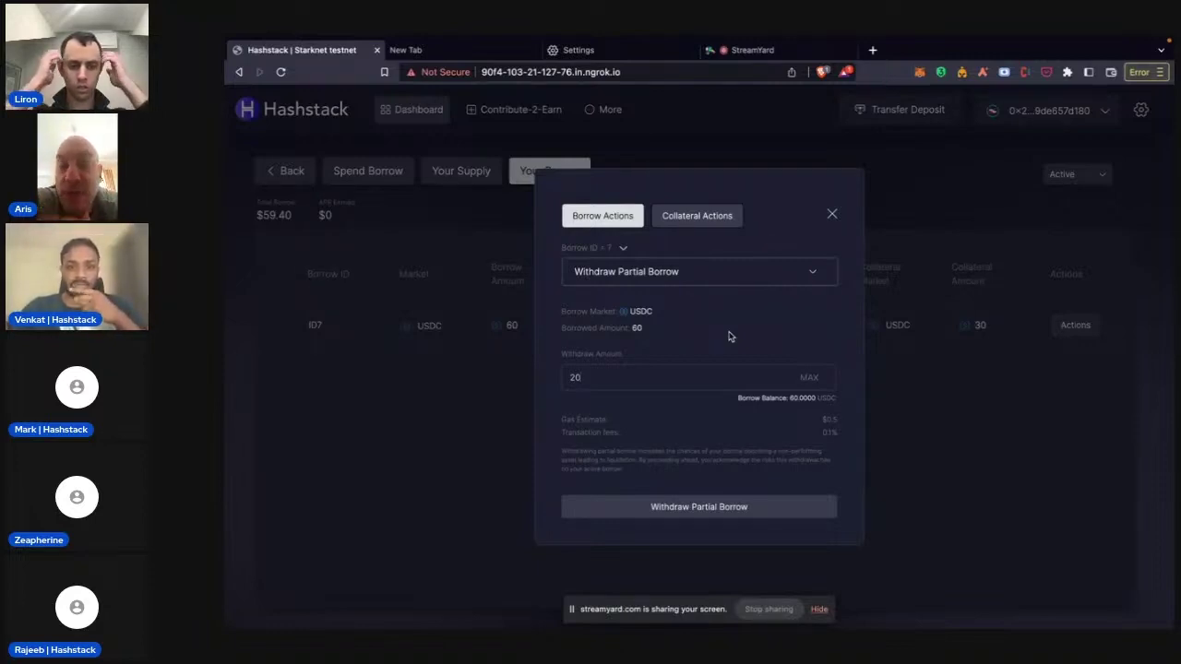
- Submit the 20 USDC partial withdrawal, close the wallet's signing request unsigned and dismiss the resulting notices
click(666, 509)
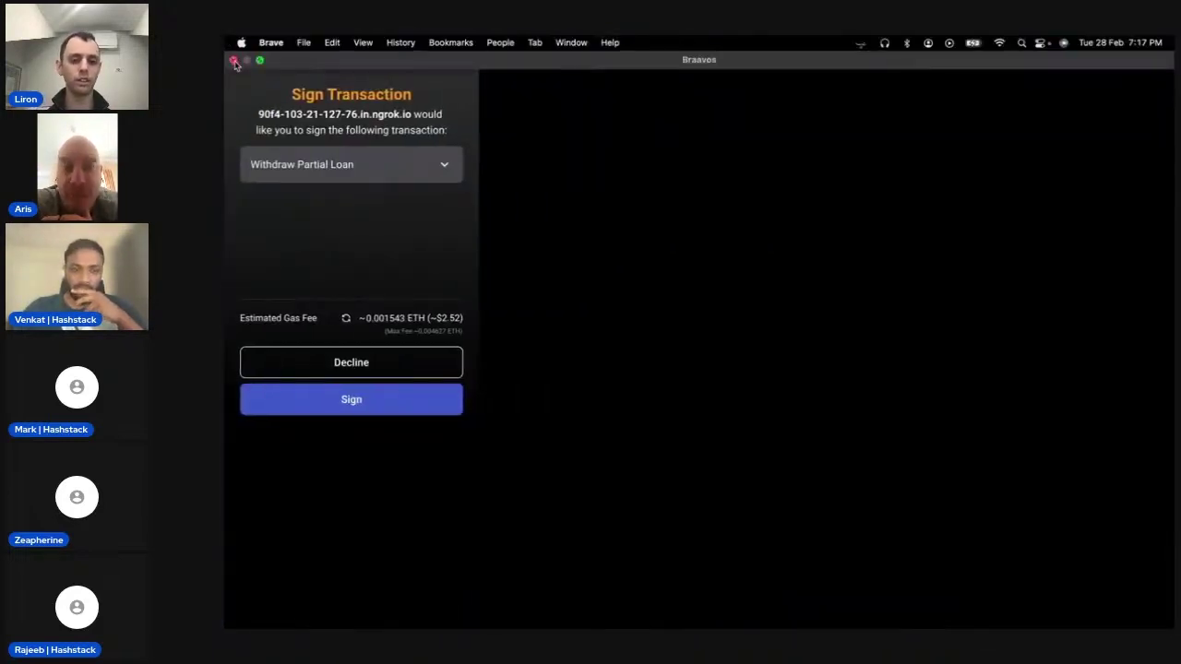
click(234, 62)
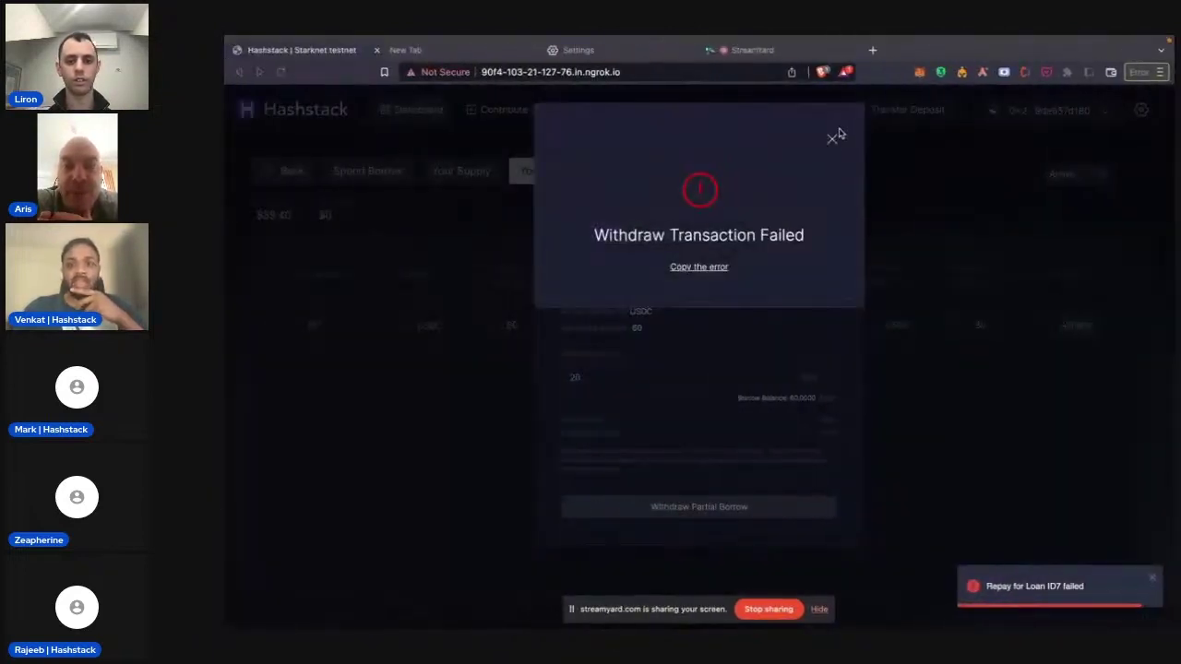
click(834, 136)
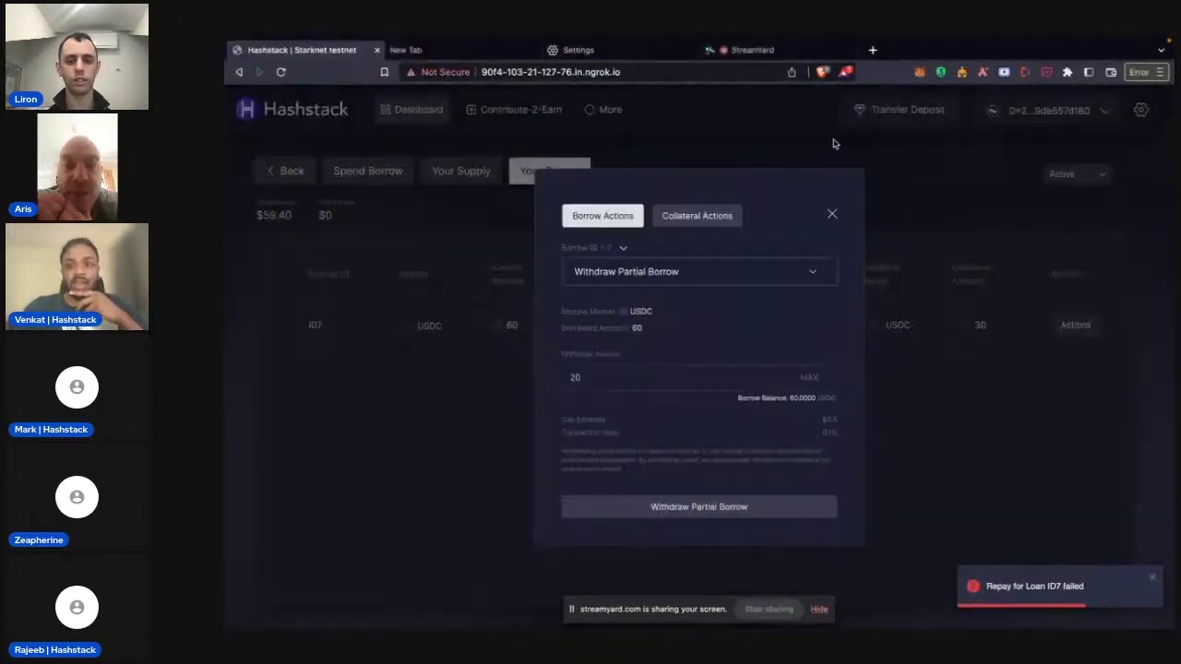
click(1152, 579)
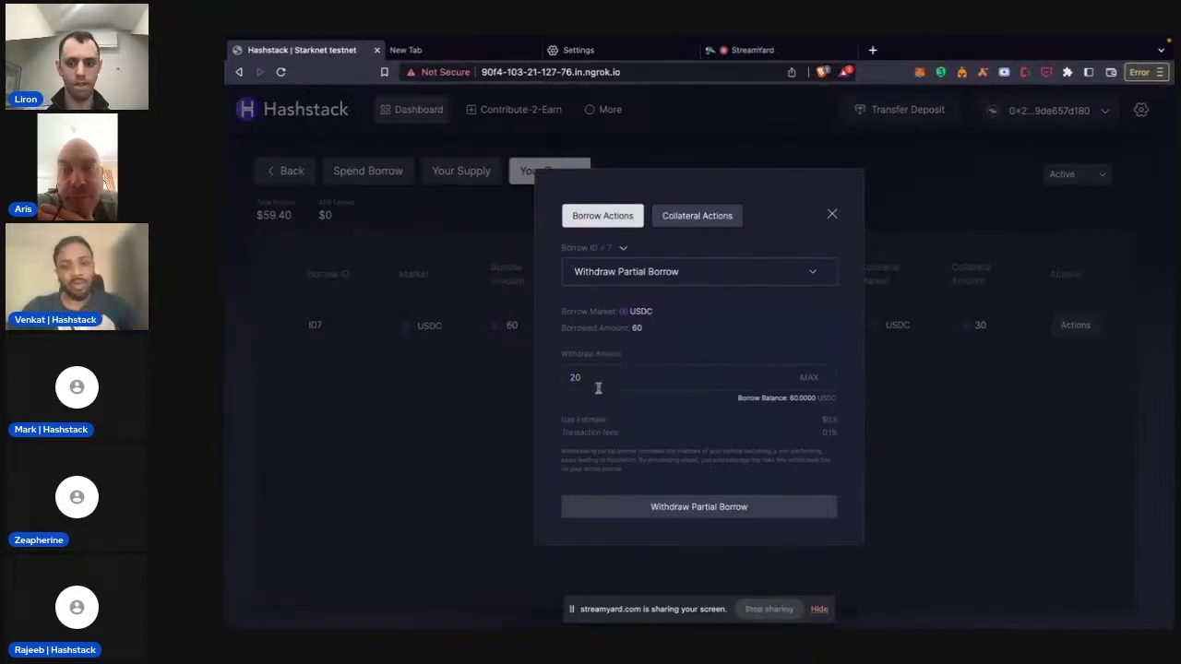
- Resubmit the partial withdrawal with the amount kept at 20 USDC and dismiss the signing request and result dialog
drag(596, 388, 557, 379)
click(634, 381)
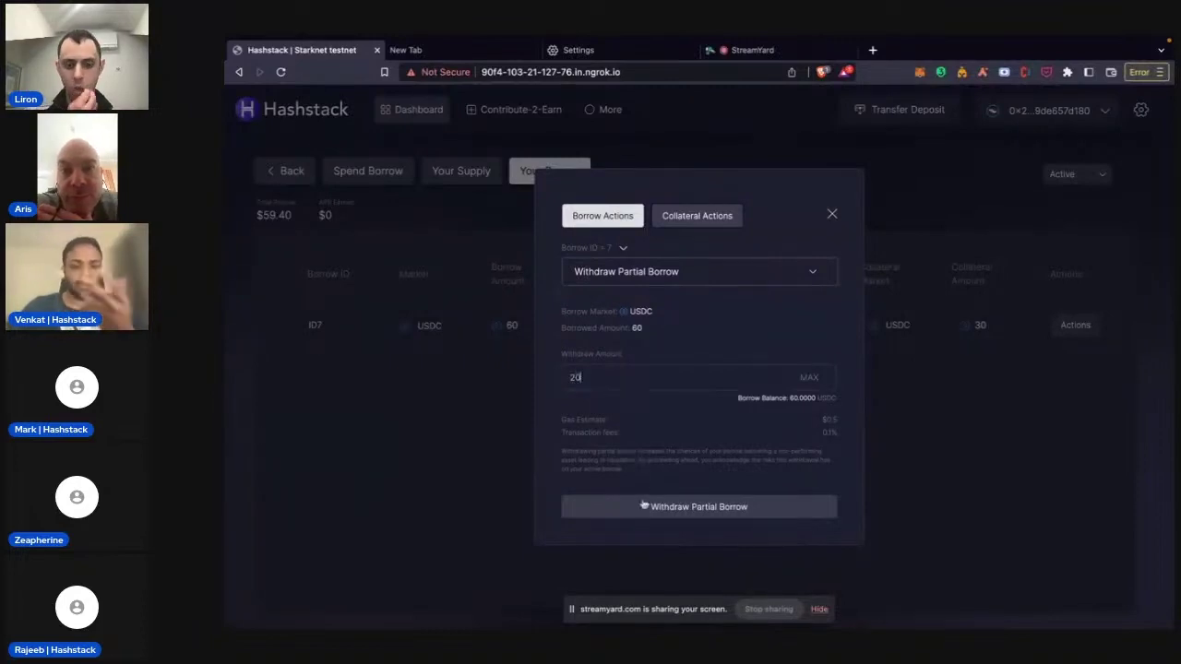
click(698, 507)
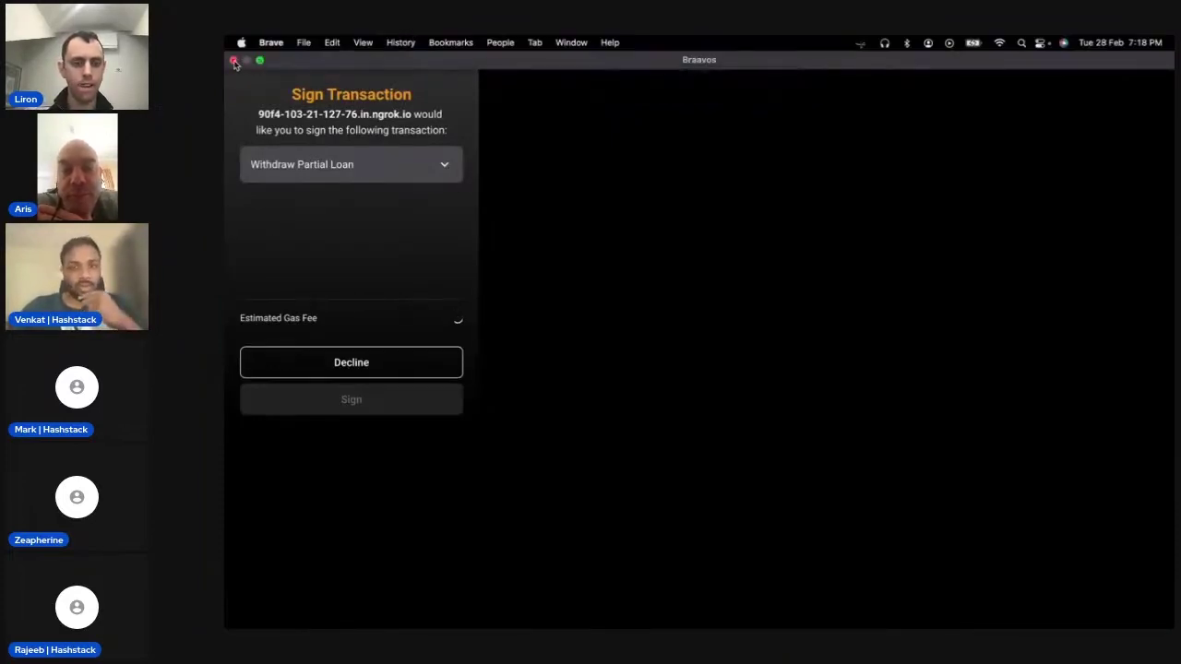
click(234, 61)
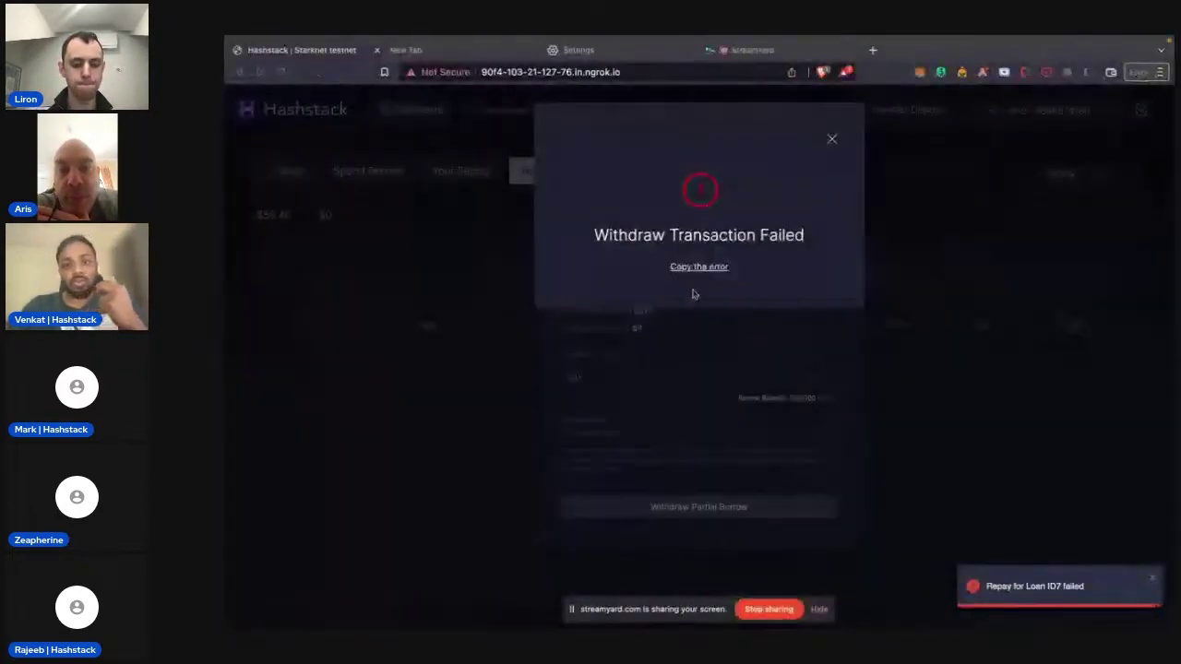
click(831, 140)
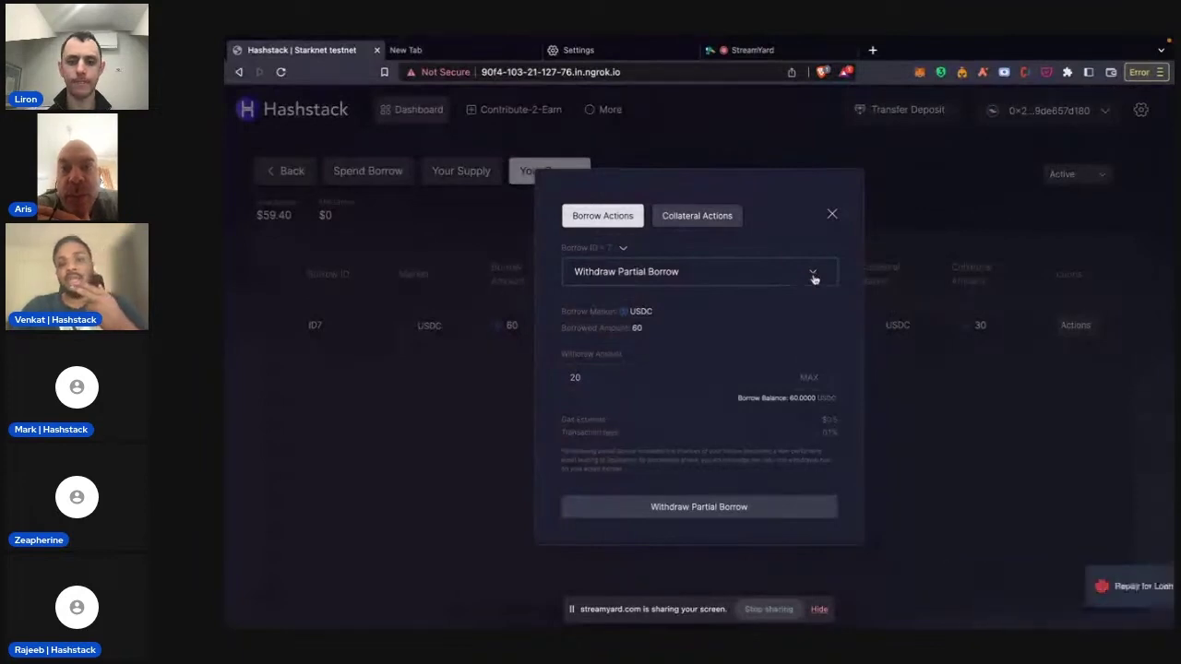
- Return to the Spend Borrow action and review the available swap protocols and target tokens, keeping JediSwap and ETH
click(813, 276)
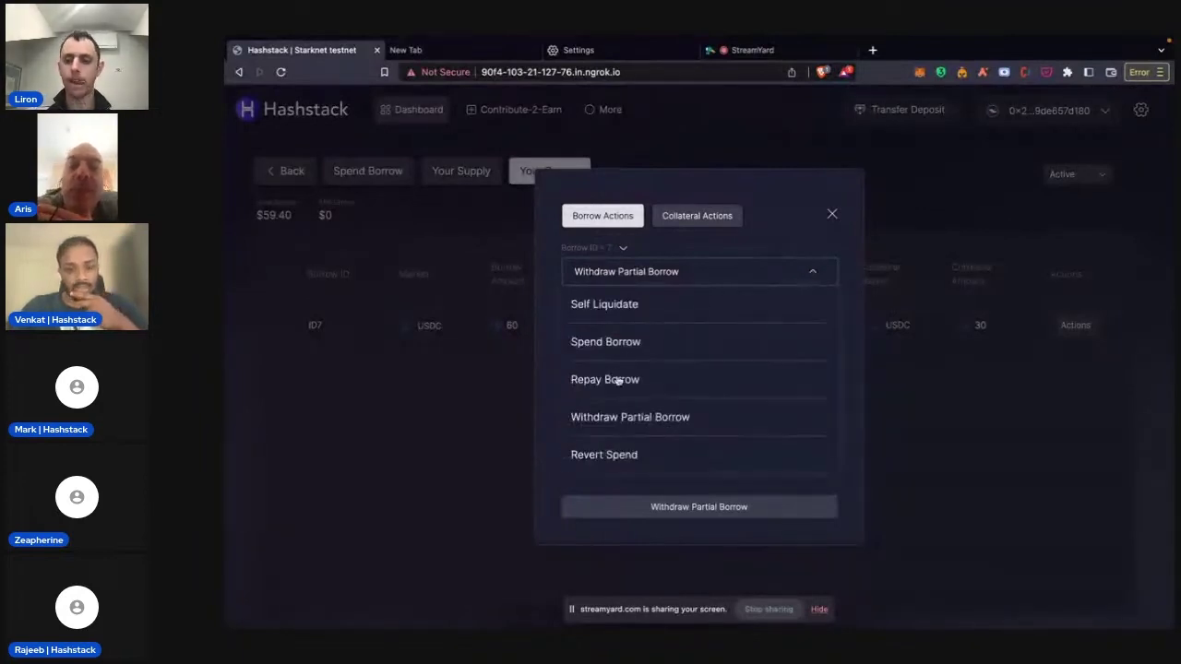
click(607, 341)
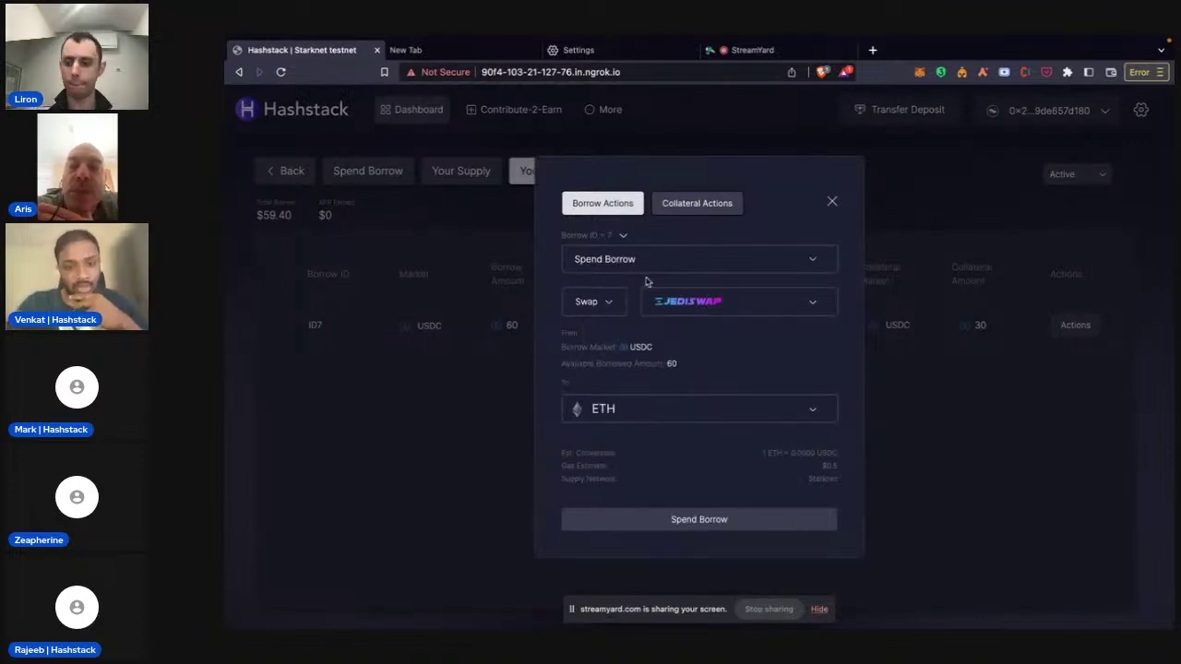
click(812, 310)
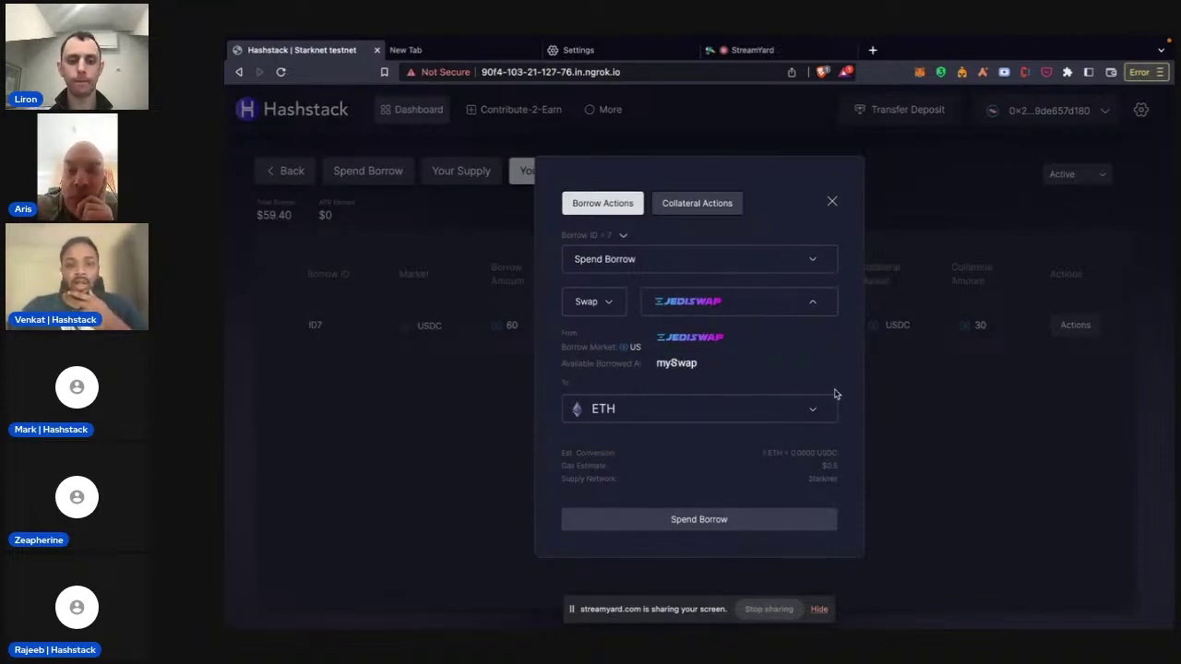
click(812, 301)
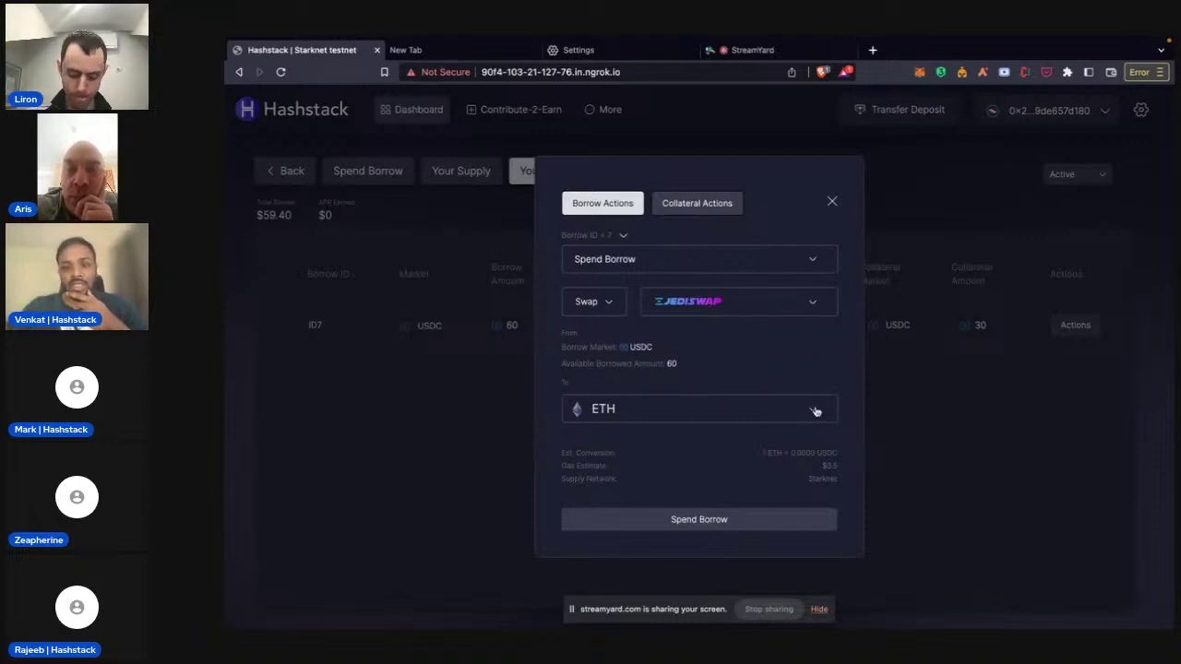
click(815, 408)
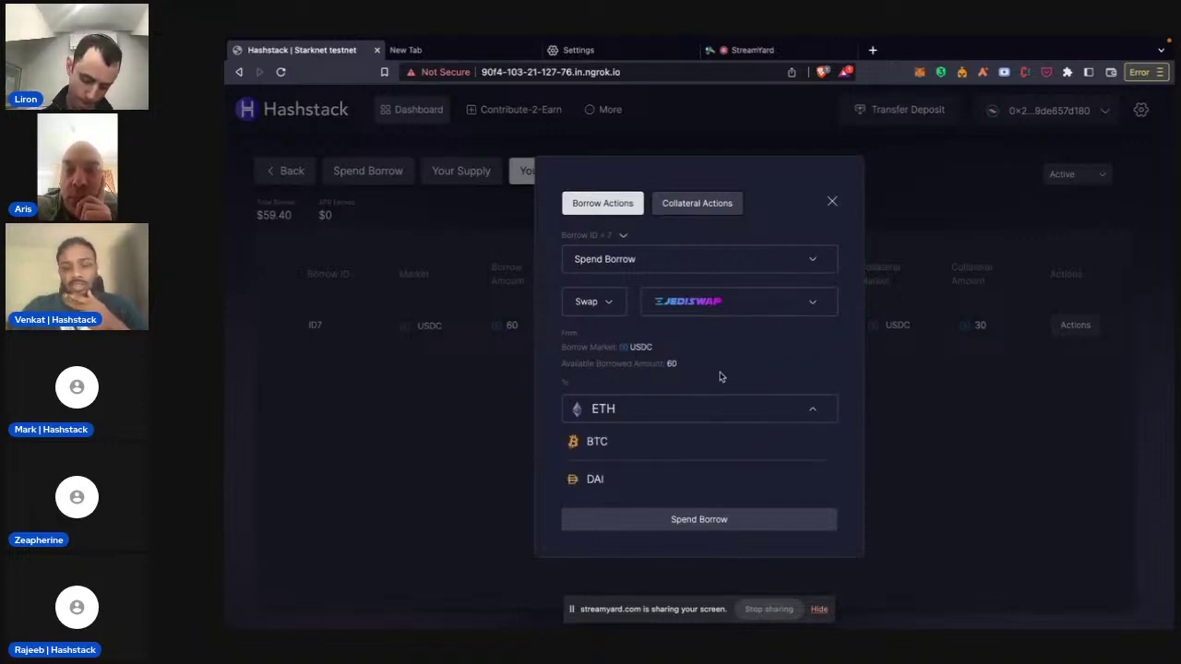
click(812, 408)
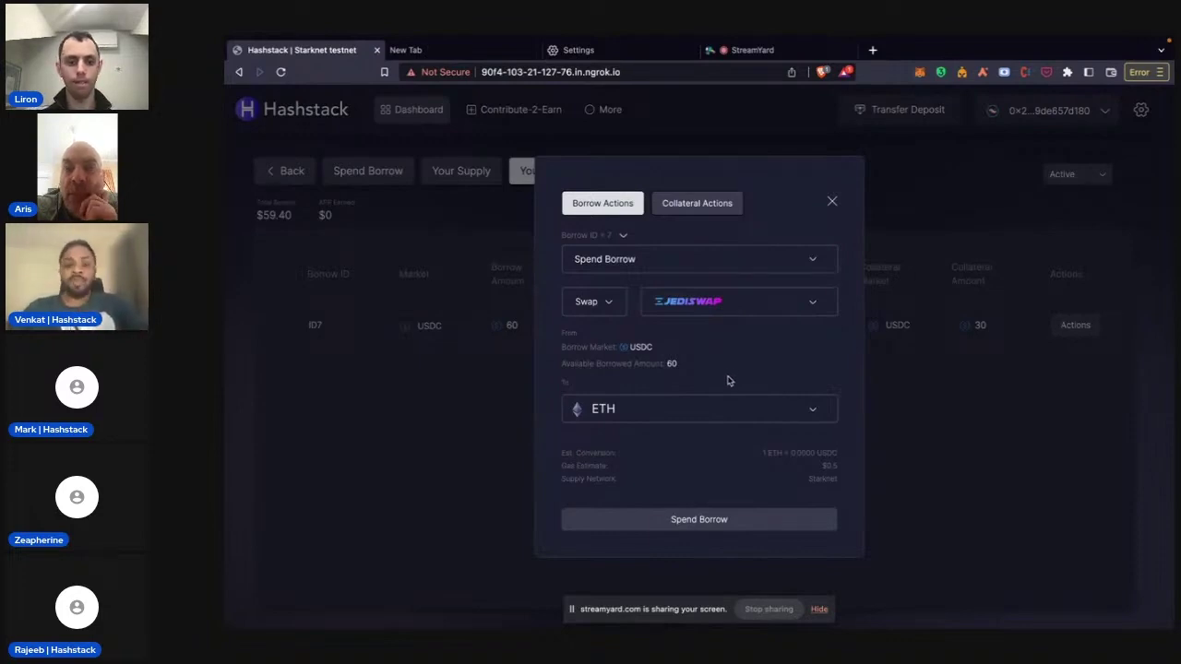
- Submit the JediSwap swap of the borrowed USDC to ETH, close the wallet's signing request unsigned and dismiss the result dialog
click(716, 521)
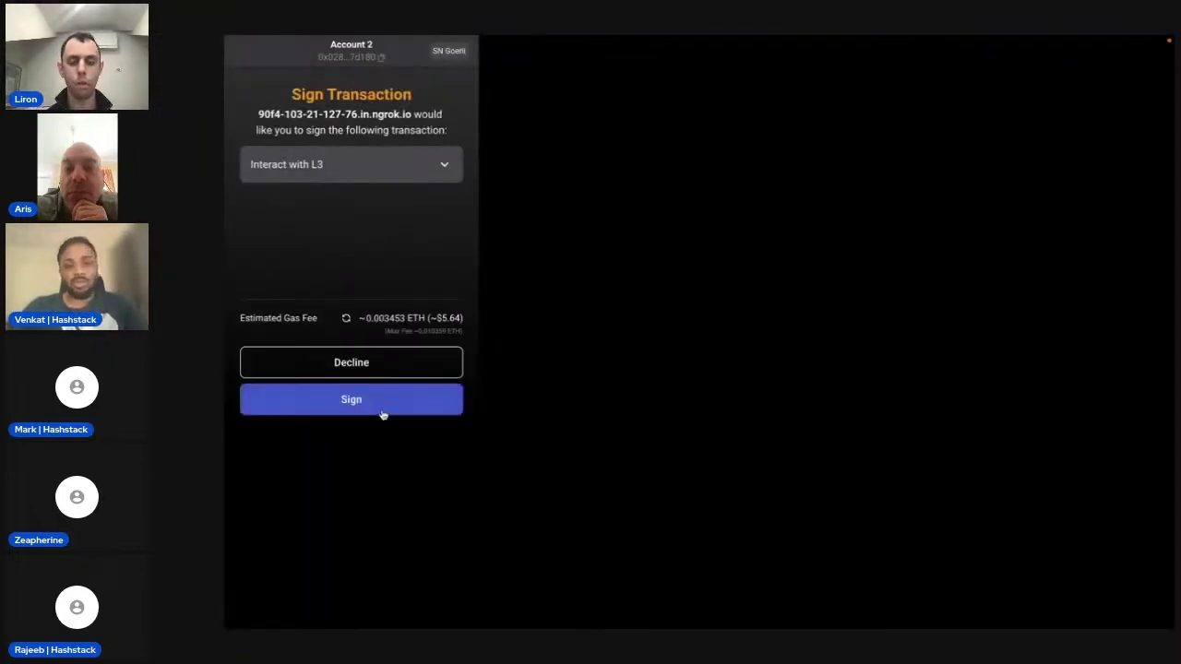
mouse_move(238, 39)
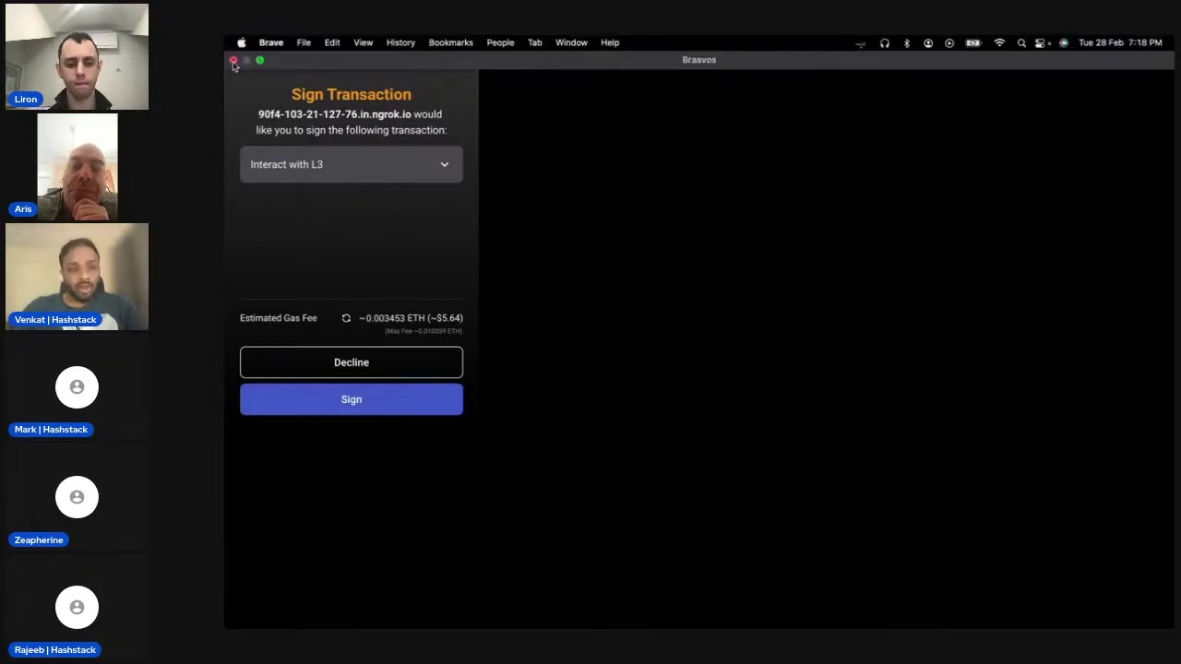
click(233, 61)
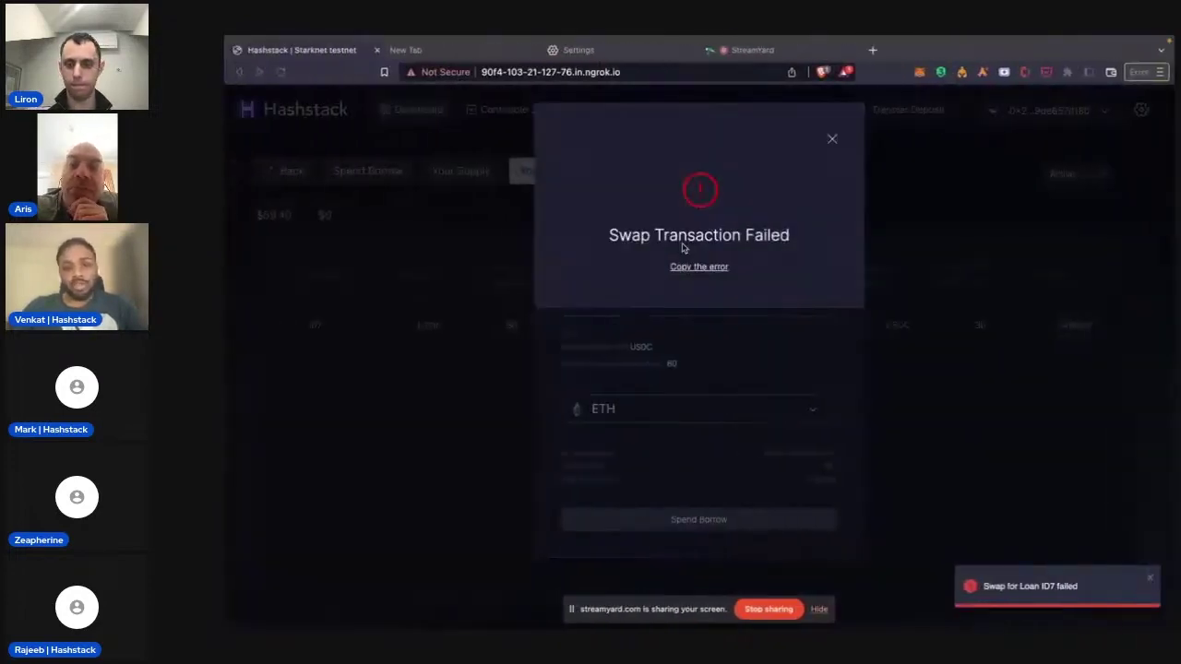
click(831, 141)
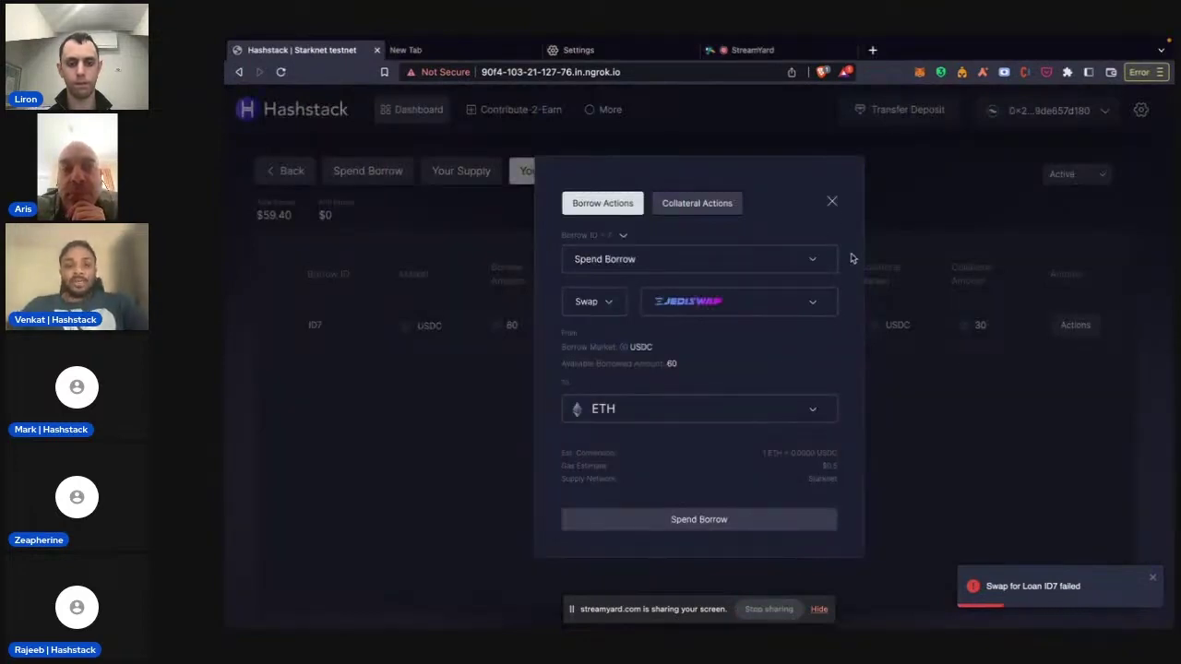
- Review the borrow action options and switch to the collateral actions for borrow ID7, keeping Add Collateral selected
click(811, 264)
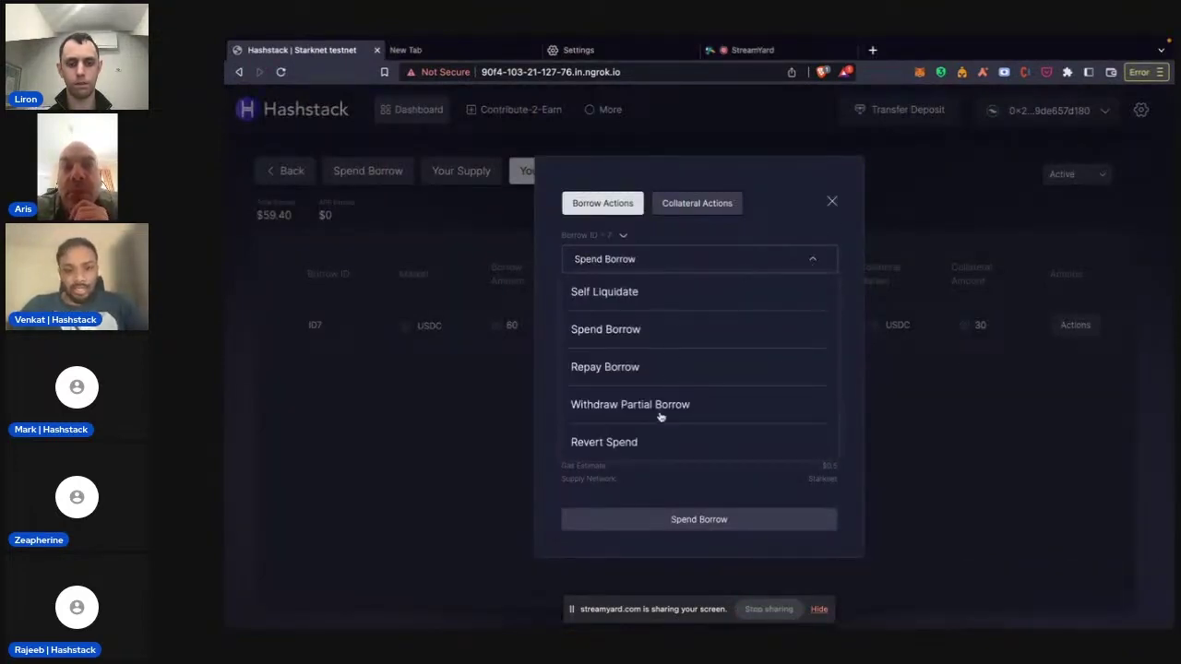
click(693, 204)
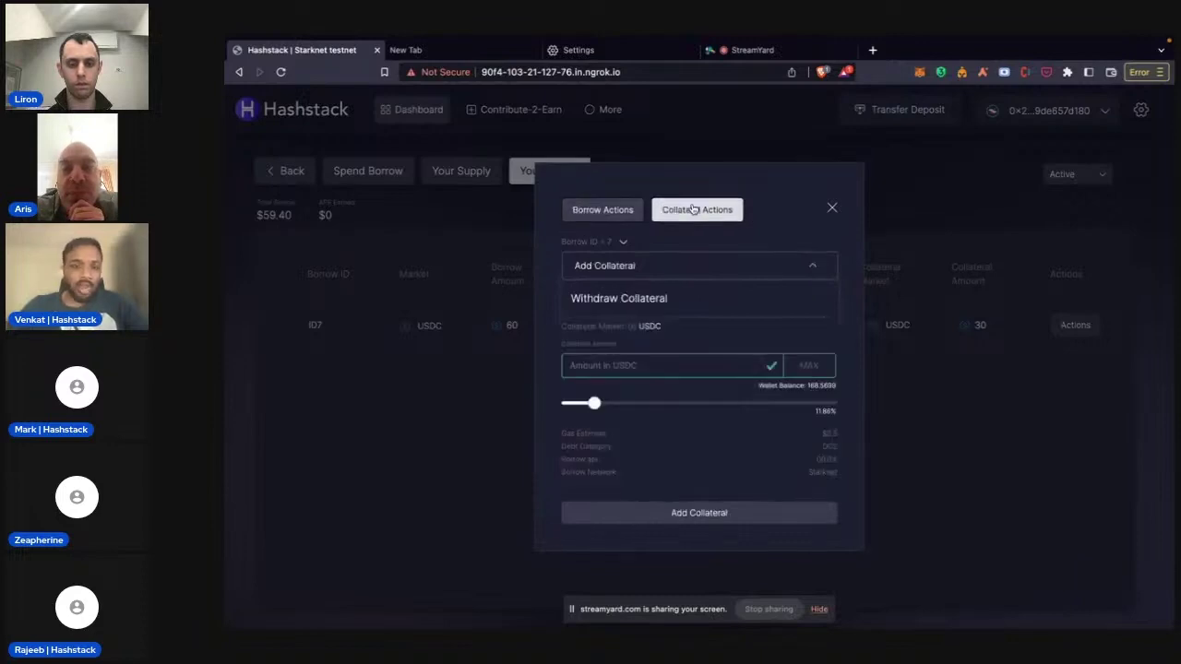
click(812, 266)
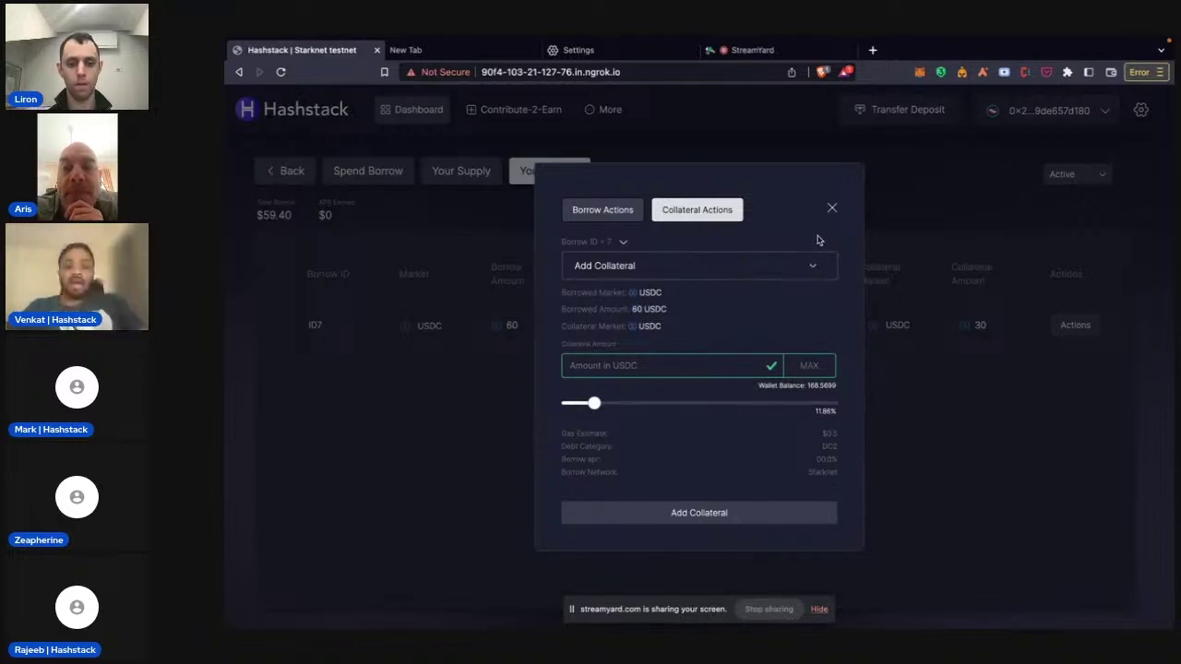
- Close the collateral actions dialog without submitting and review the Spend Borrow page, reopening it once from the markets overview
click(832, 212)
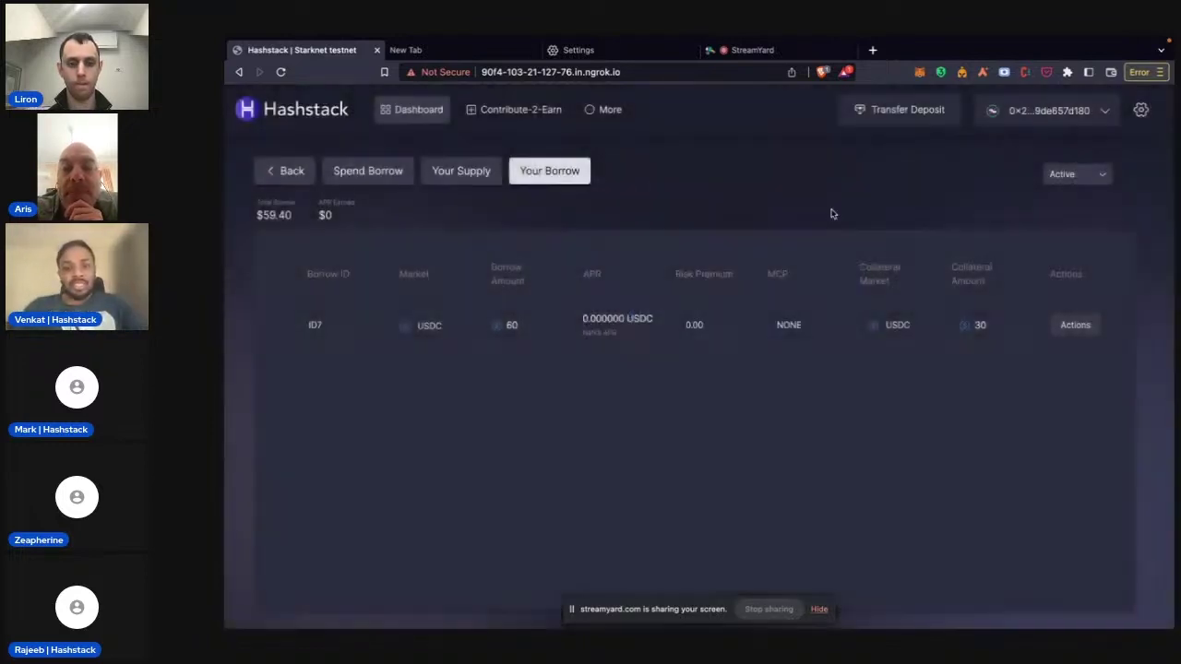
click(361, 179)
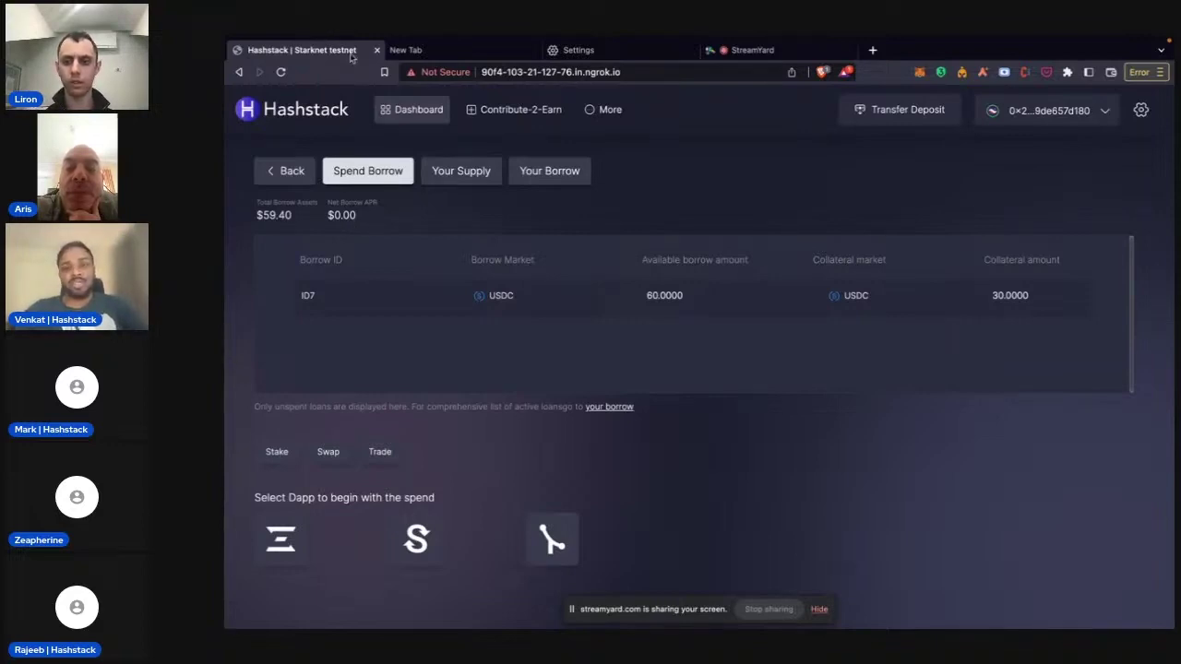
click(291, 170)
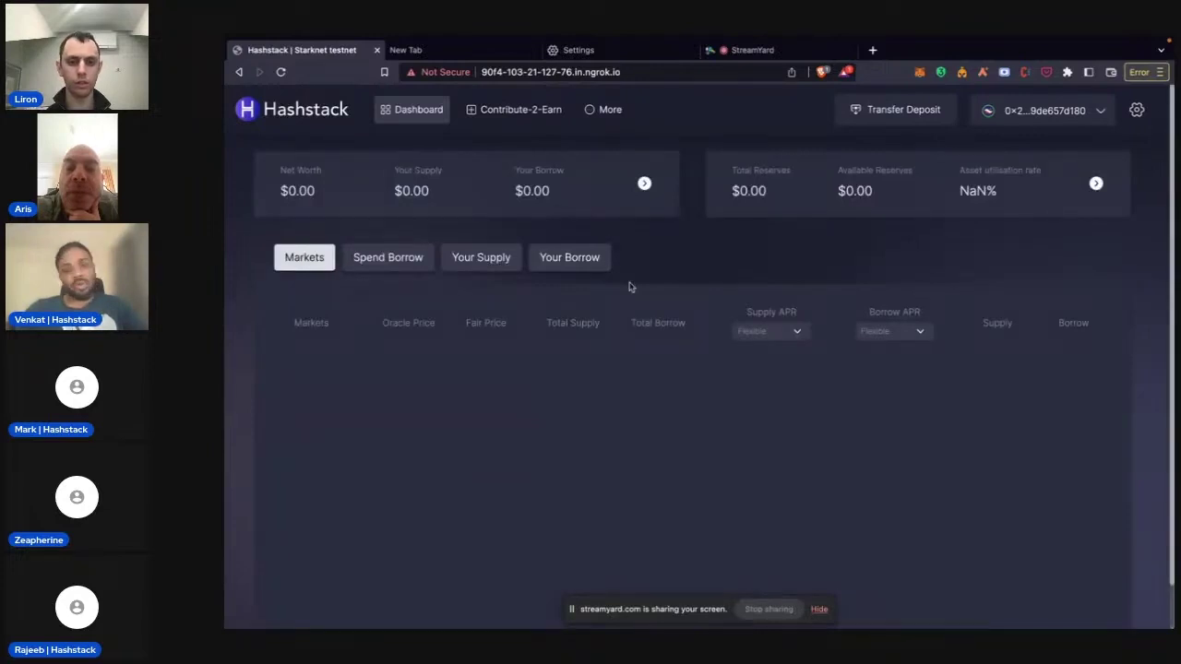
click(399, 256)
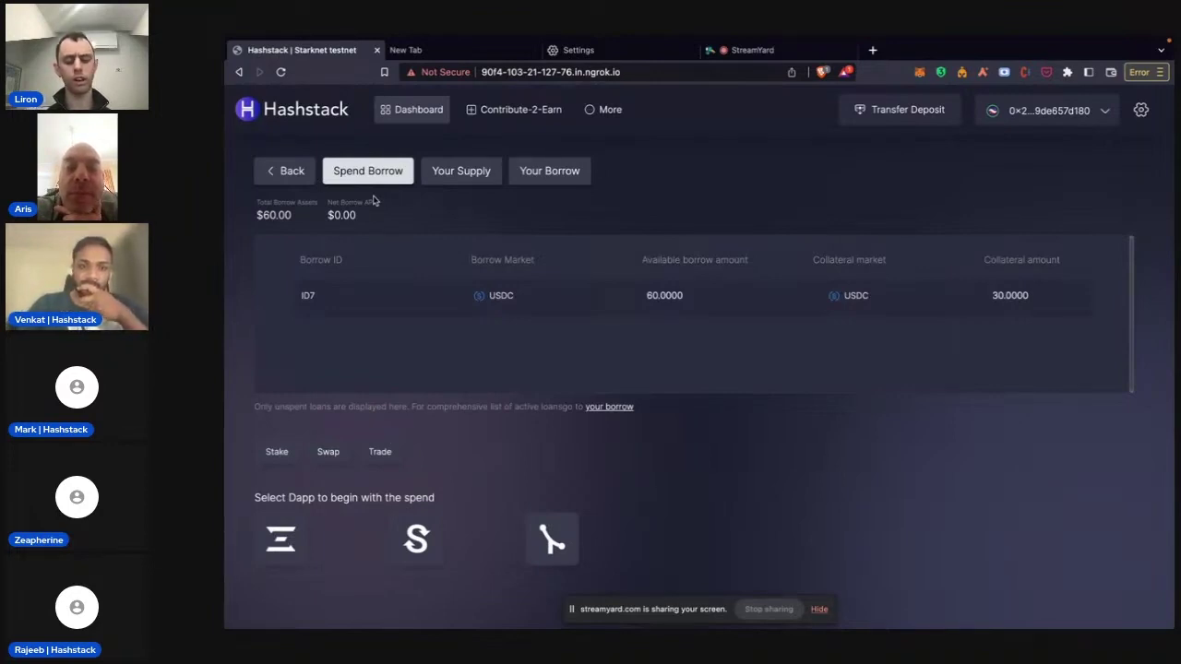
- Return to the markets overview and review the Supply APR periods and the USDT supply form's minimum commitment periods, closing the form unsubmitted
click(280, 176)
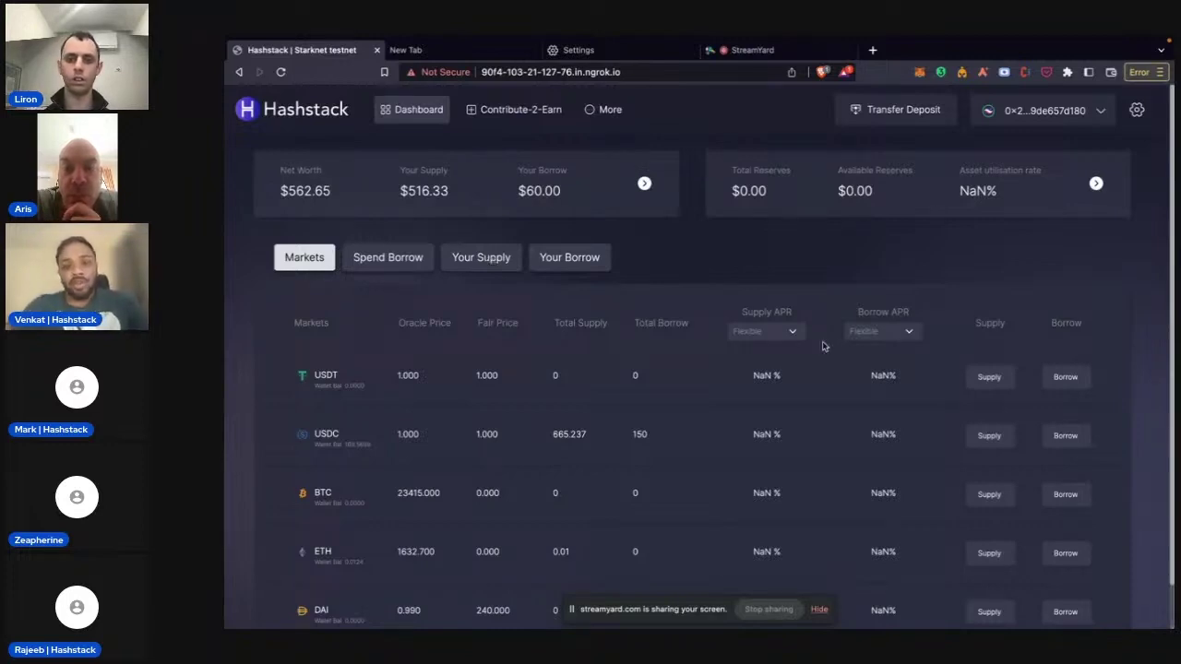
click(795, 334)
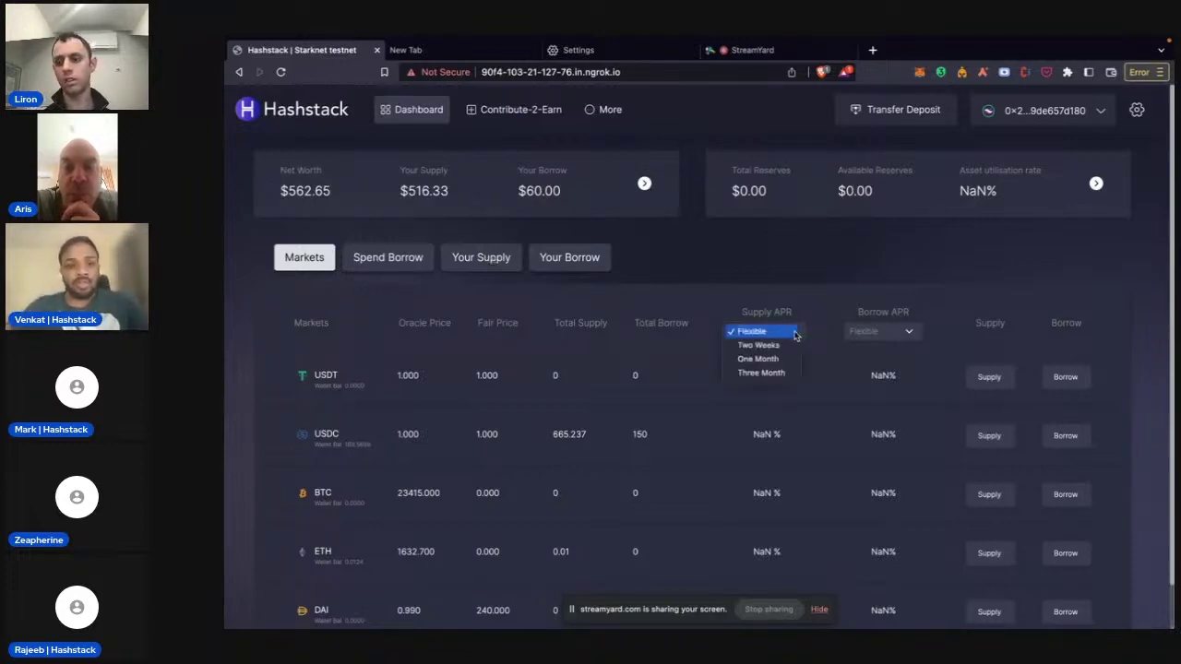
click(988, 376)
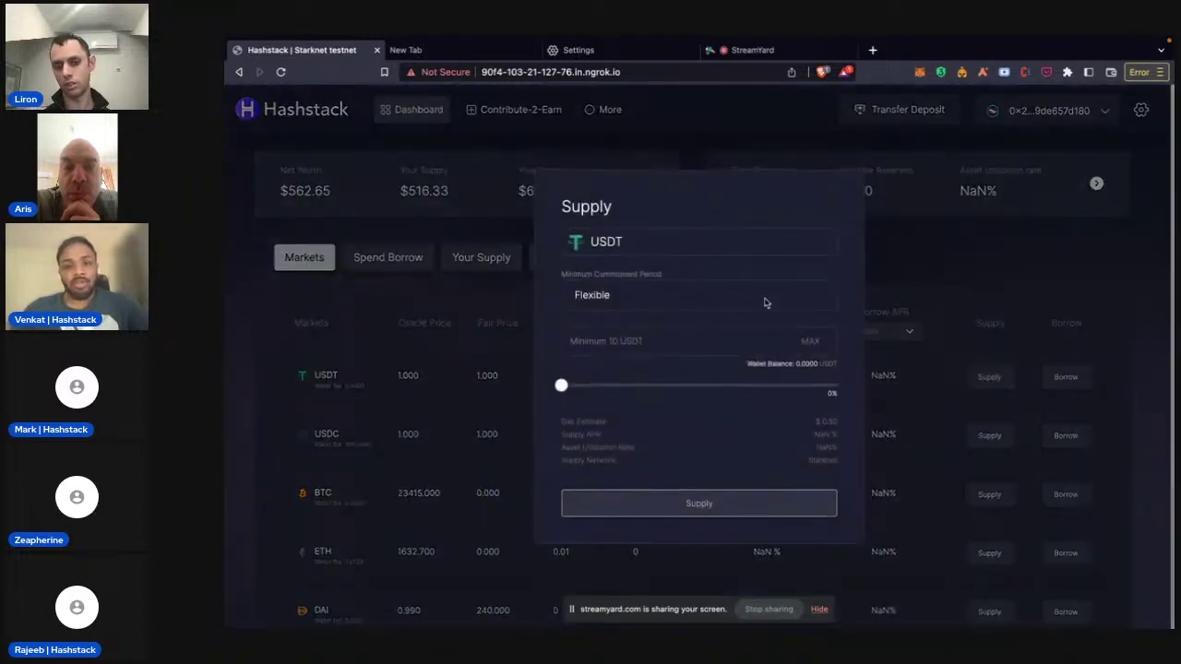
click(817, 301)
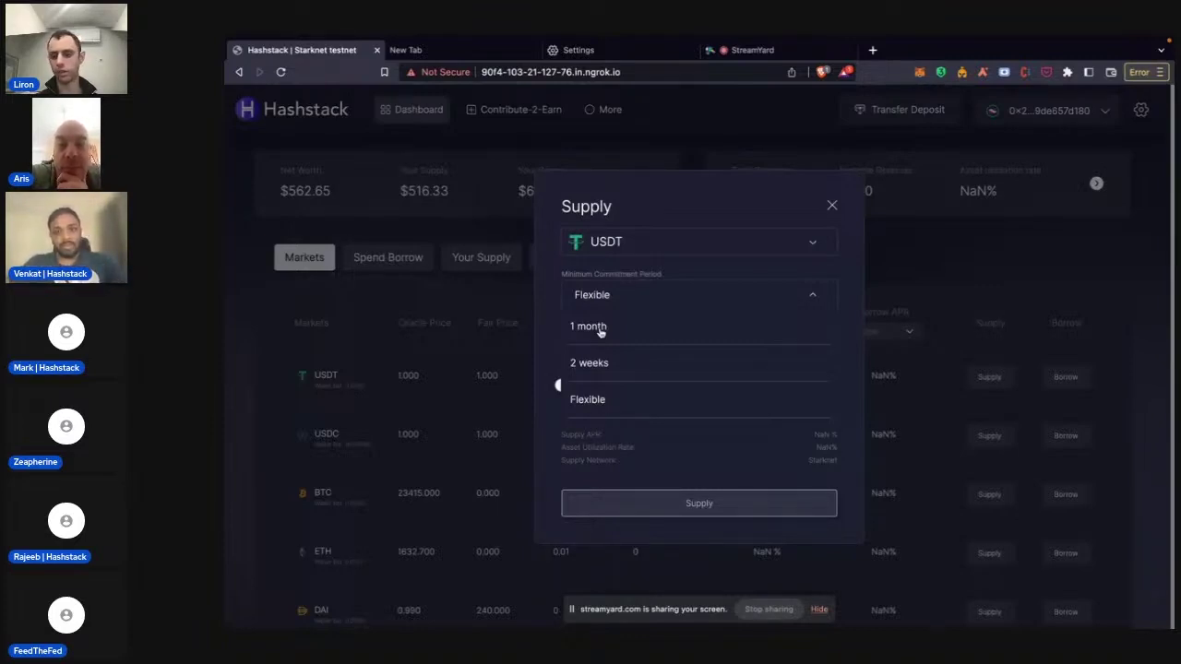
click(831, 208)
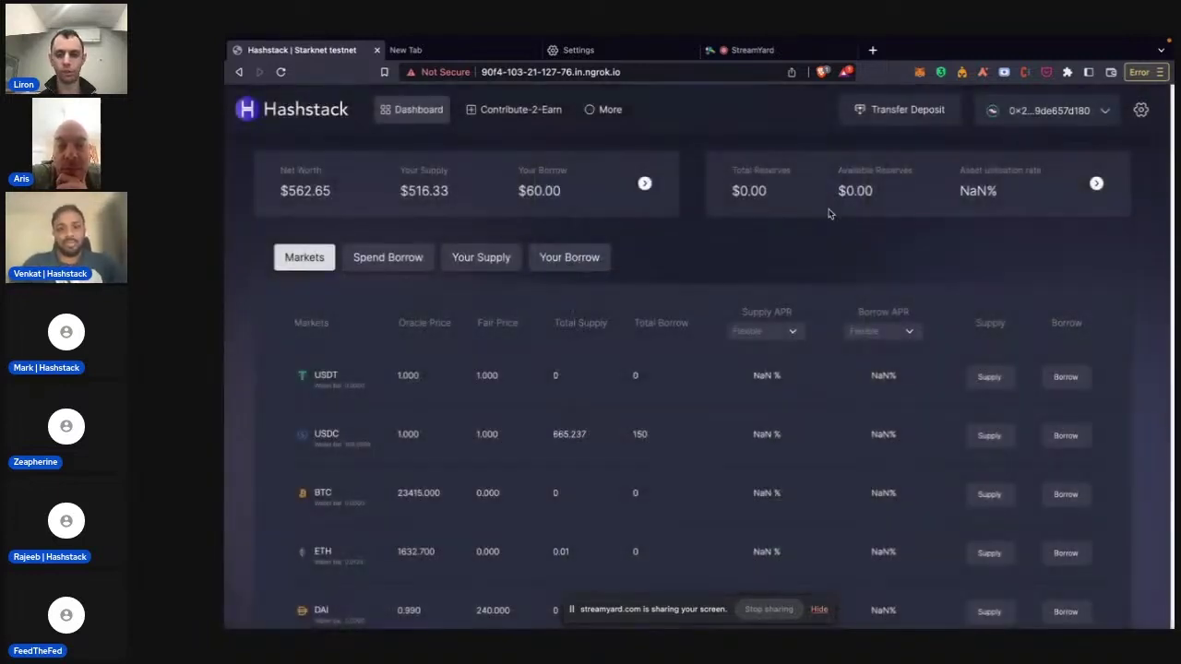